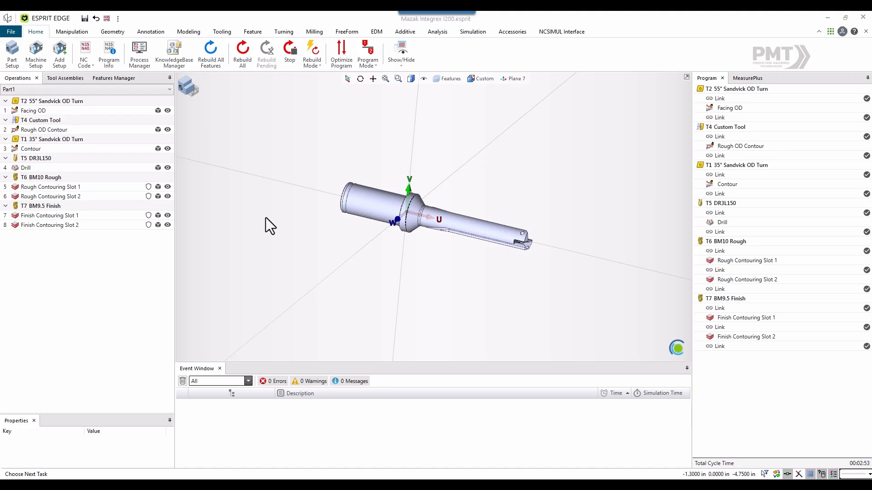
- Switch to the machine view and examine the Mazak machine, its chuck and the clamped bar stock
left_click(191, 89)
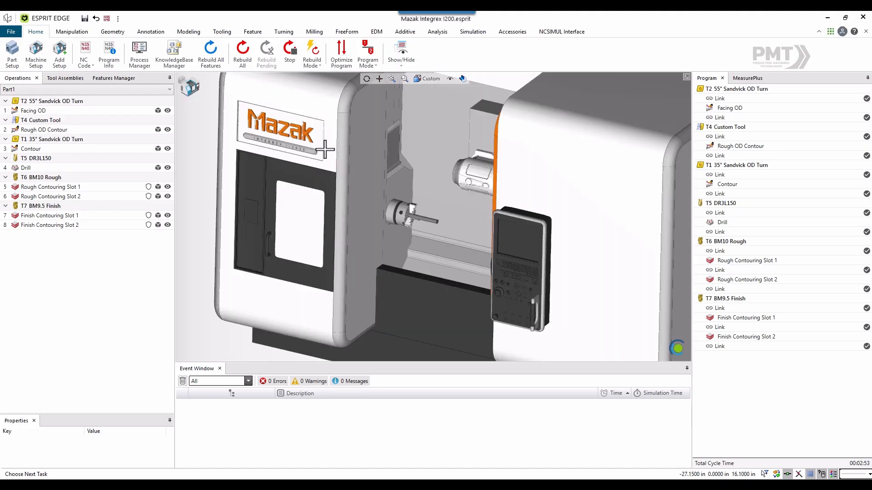
scroll(422, 219, "up", 5)
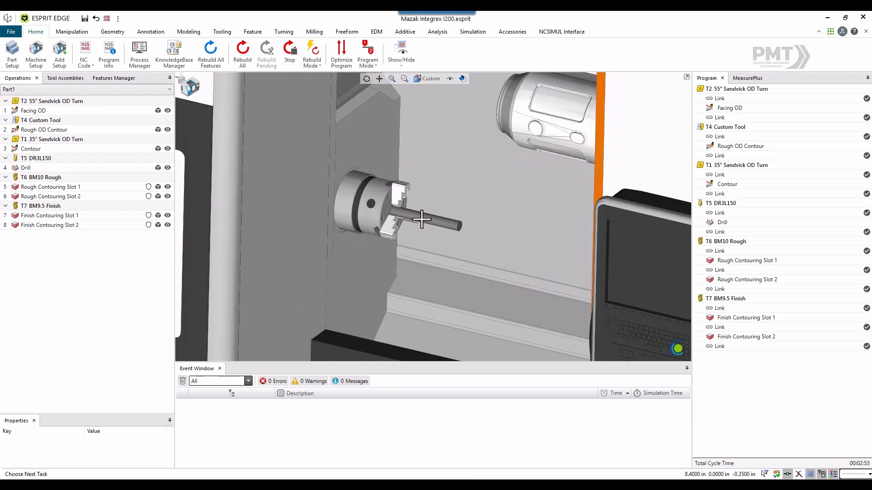
scroll(413, 225, "down", 2)
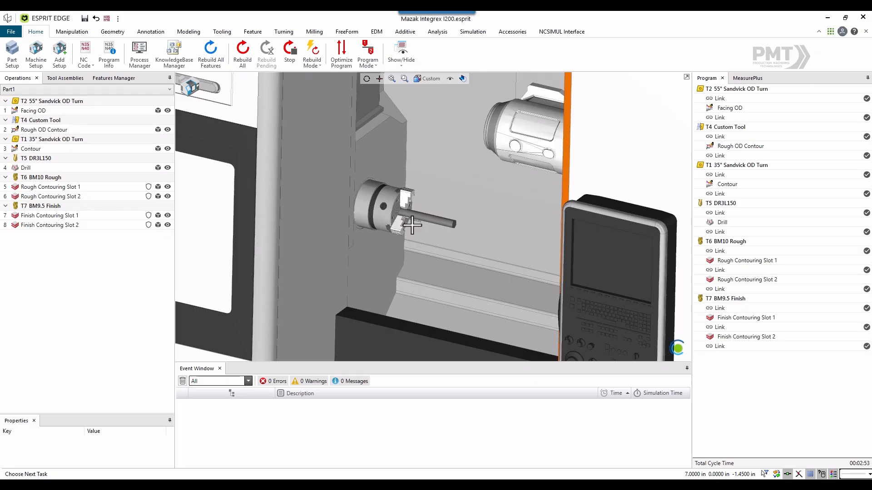
scroll(413, 225, "down", 2)
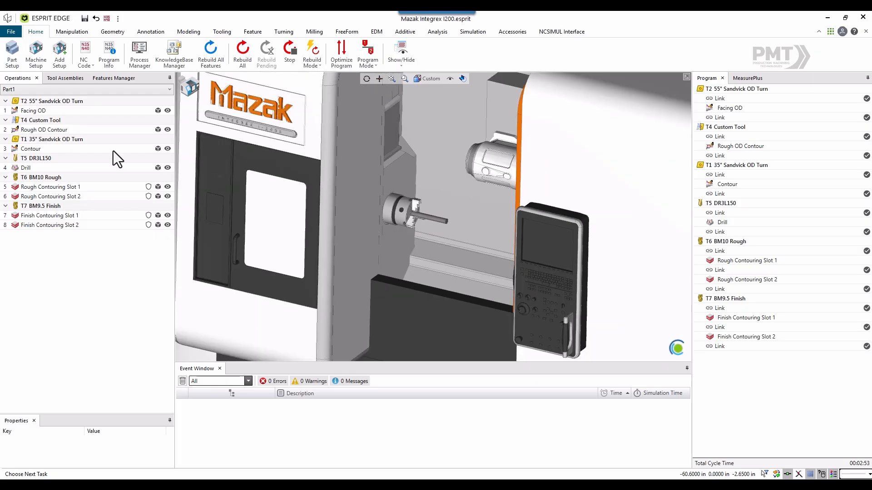
- Display the tool assembly T1 35° Sandvick OD Turn in the mill spindle and inspect it up close
left_click(70, 78)
left_click(84, 110)
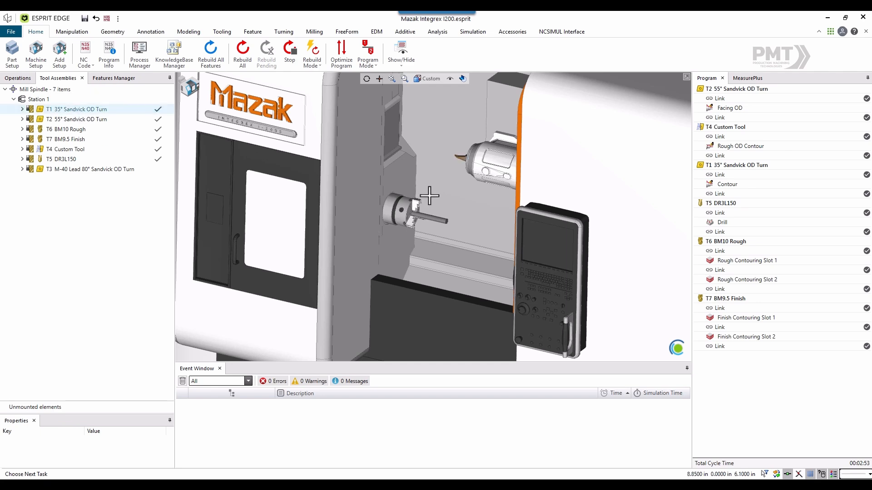
middle_click_drag(431, 195, 443, 180)
scroll(517, 191, "up", 3)
scroll(457, 158, "up", 2)
- Display the tool assemblies T2, T6, T7, T4, T5 and T3 one after another in the mill spindle
left_click(110, 122)
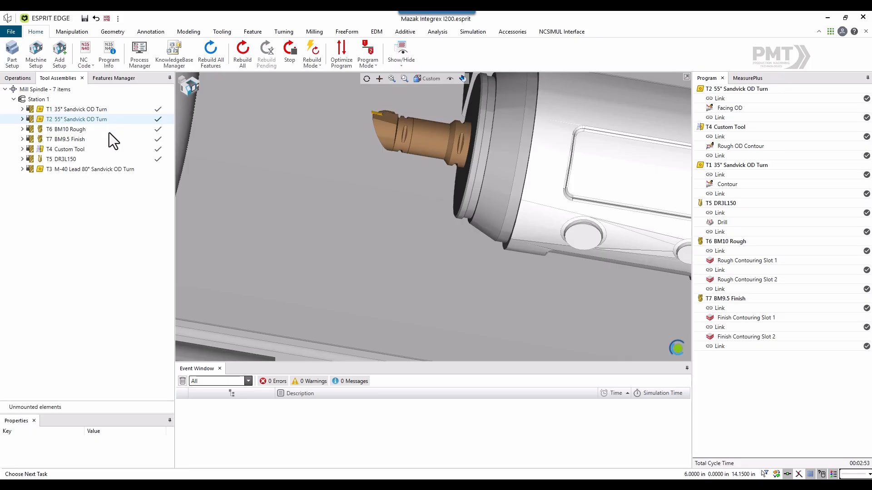
left_click(109, 132)
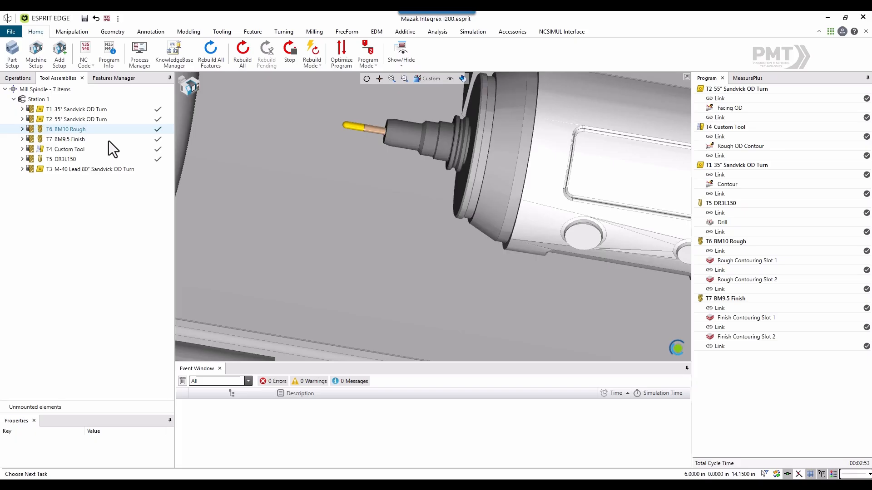
left_click(108, 140)
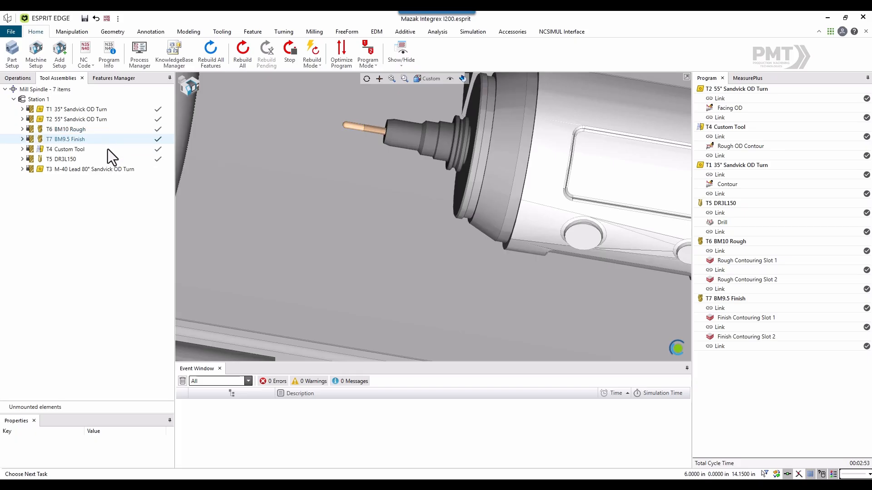
mouse_move(108, 149)
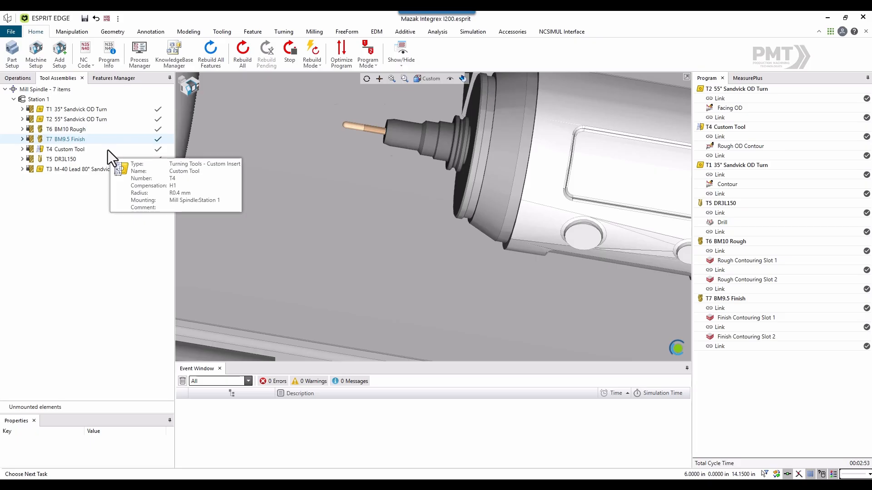
left_click(107, 150)
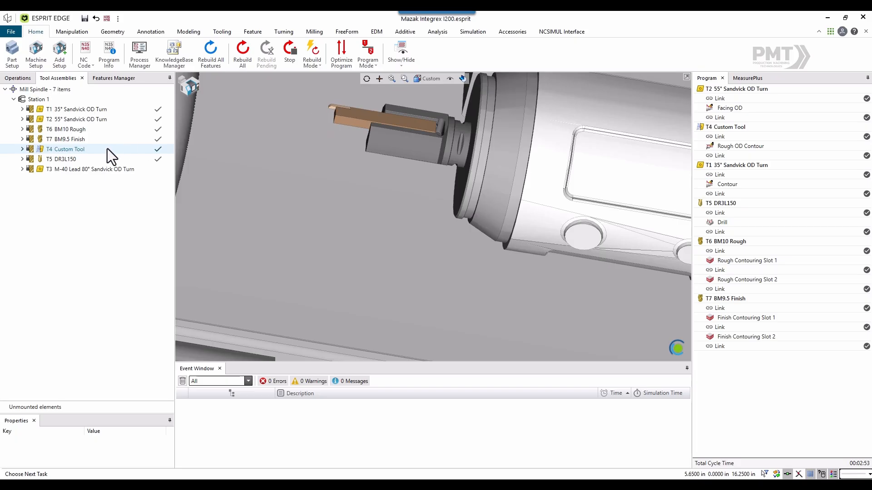
left_click(96, 159)
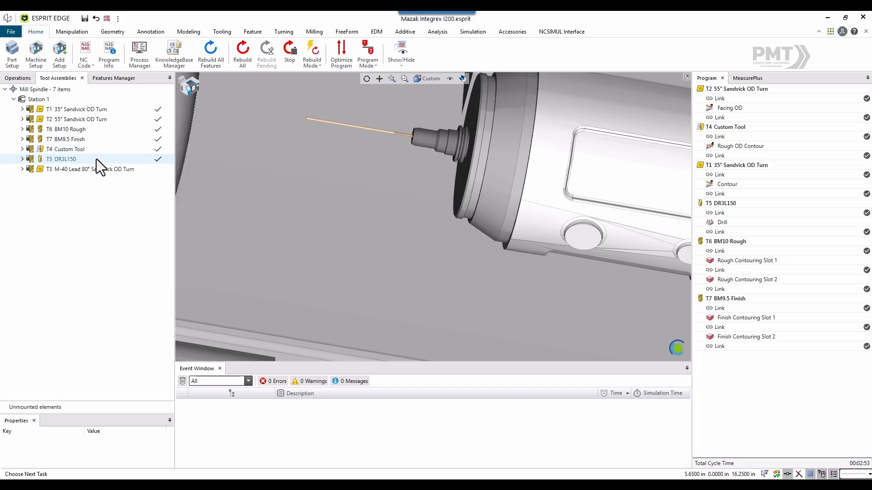
left_click(103, 170)
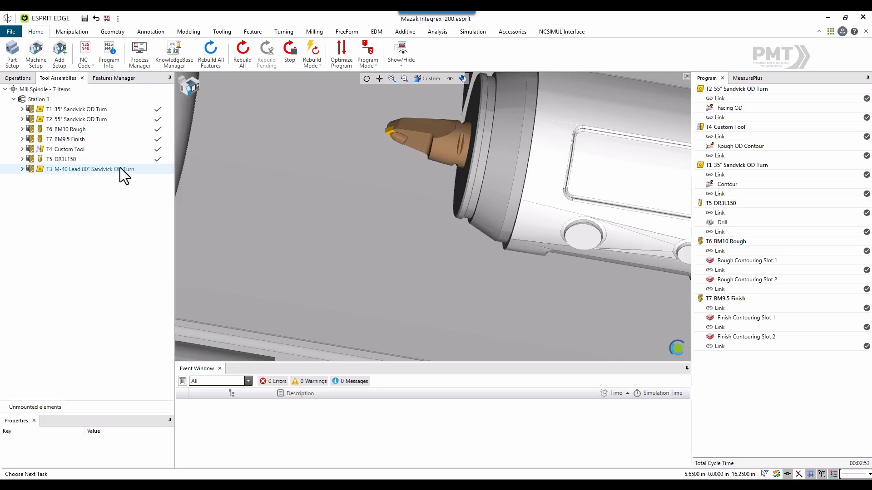
- Return to the part view and review the Facing OD, Rough OD Contour, Contour and Drill operations with their toolpaths
left_click(25, 78)
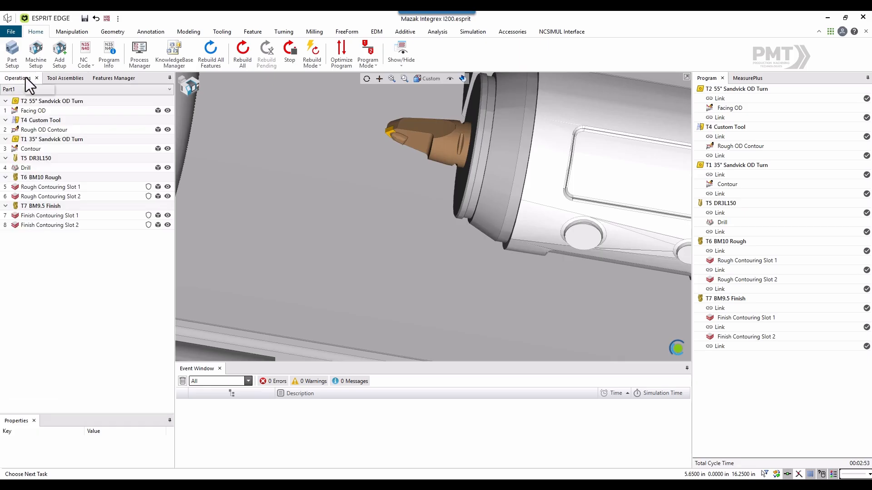
left_click(190, 88)
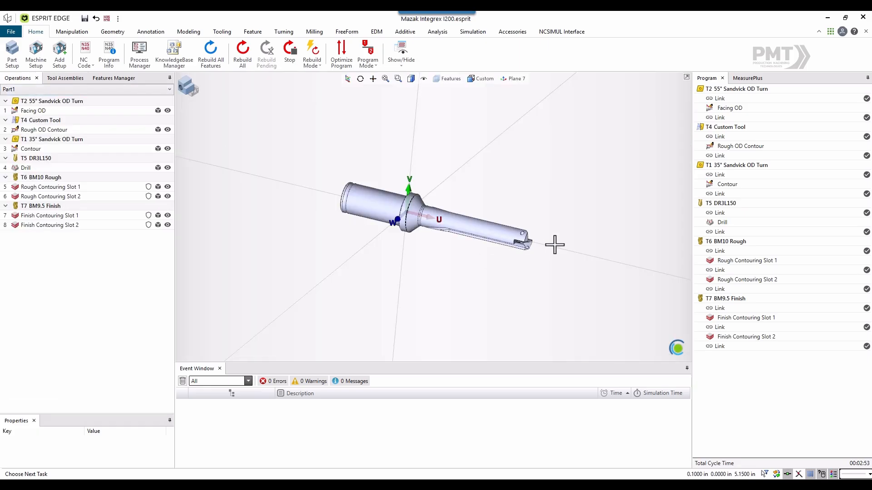
scroll(554, 252, "up", 2)
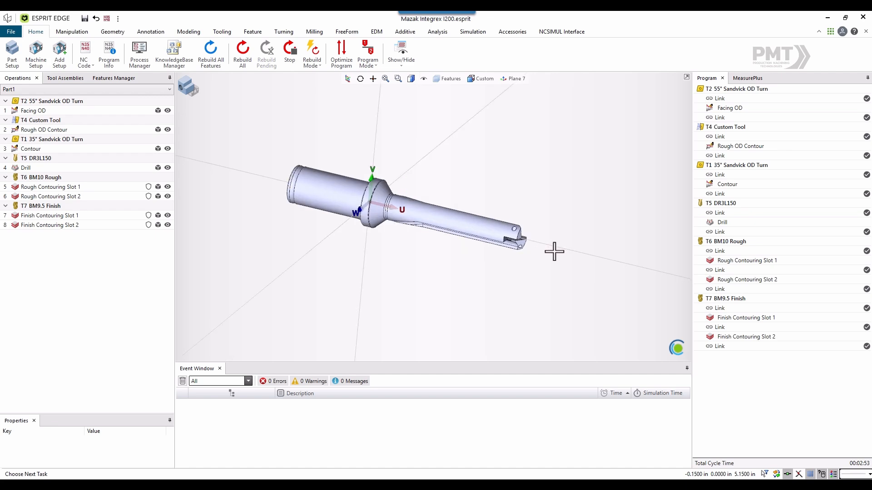
left_click(53, 110)
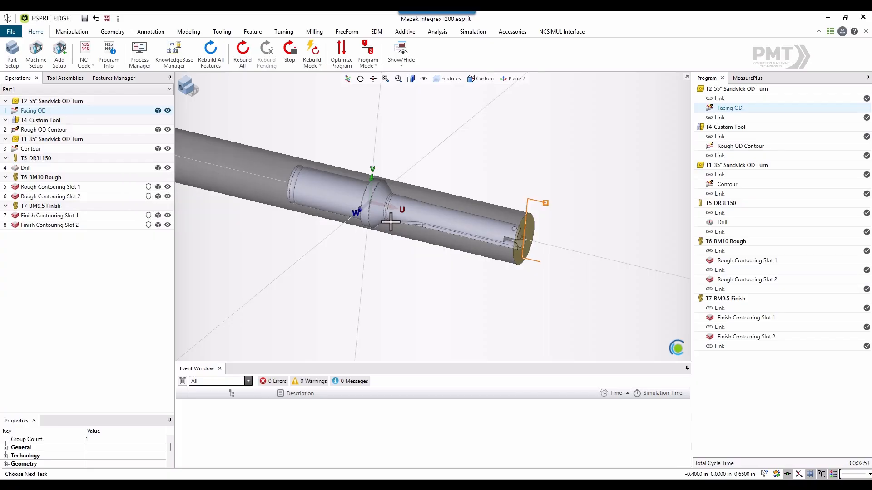
left_click(67, 131)
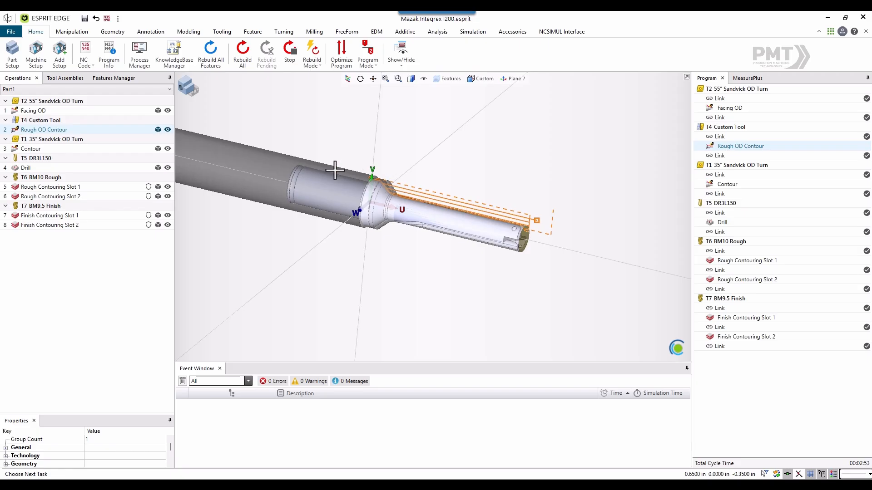
mouse_move(71, 162)
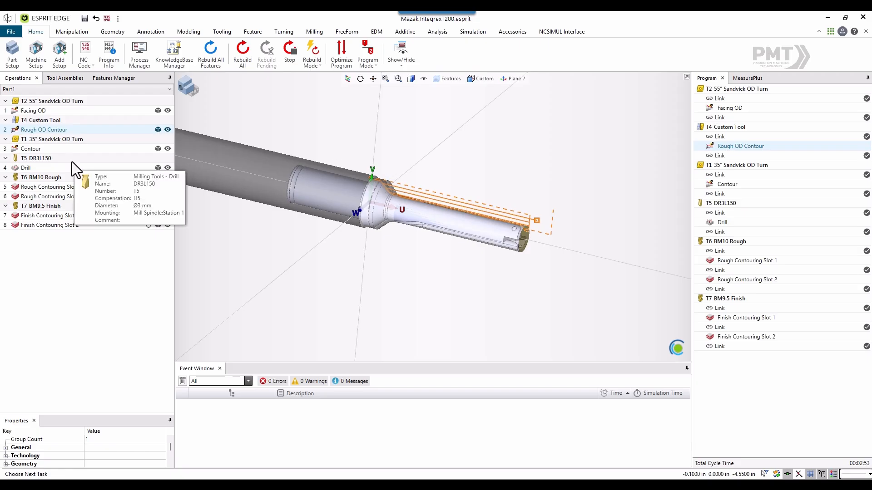
left_click(66, 146)
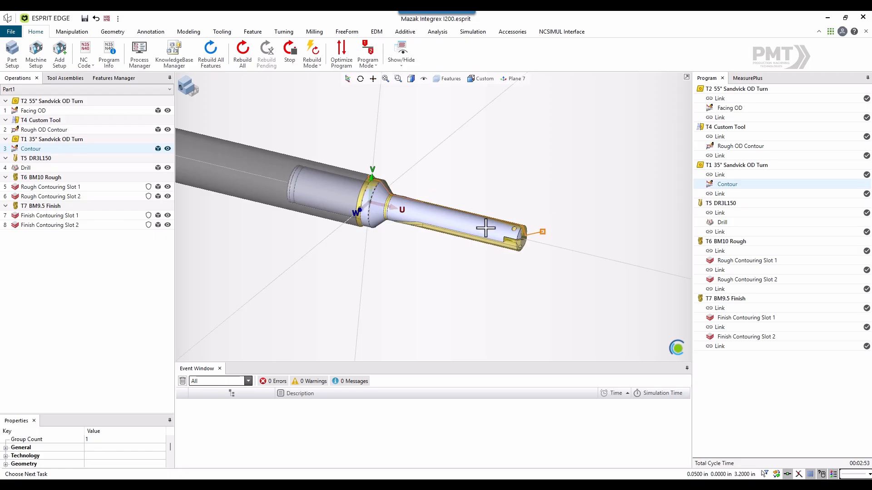
left_click(64, 169)
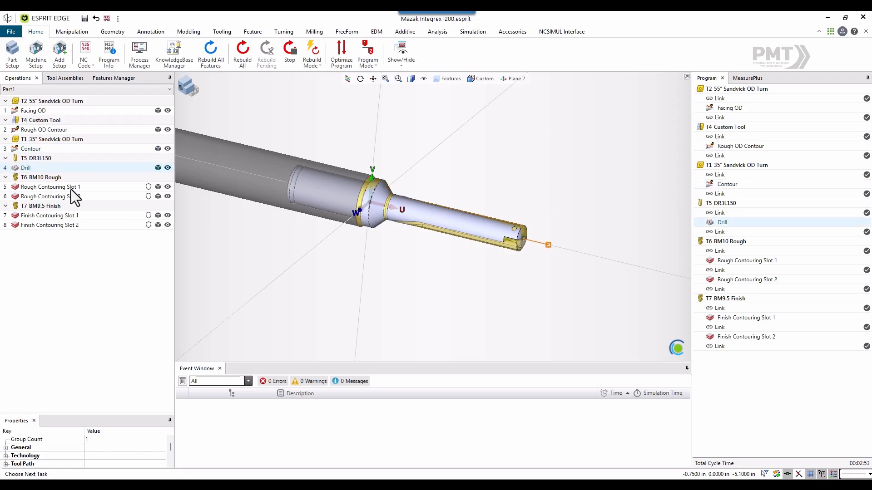
- Review the toolpaths of the rough and finish contouring operations for Slot 1 and Slot 2 on the part
left_click(71, 188)
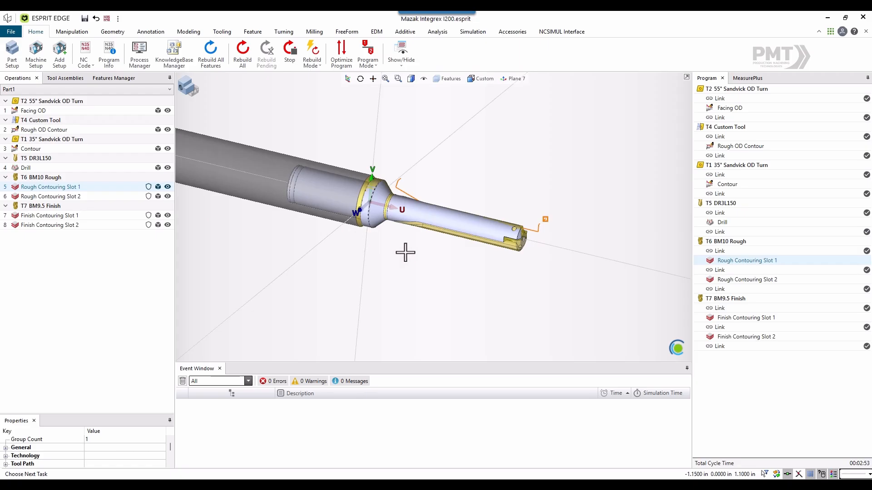
middle_click_drag(405, 251, 387, 276)
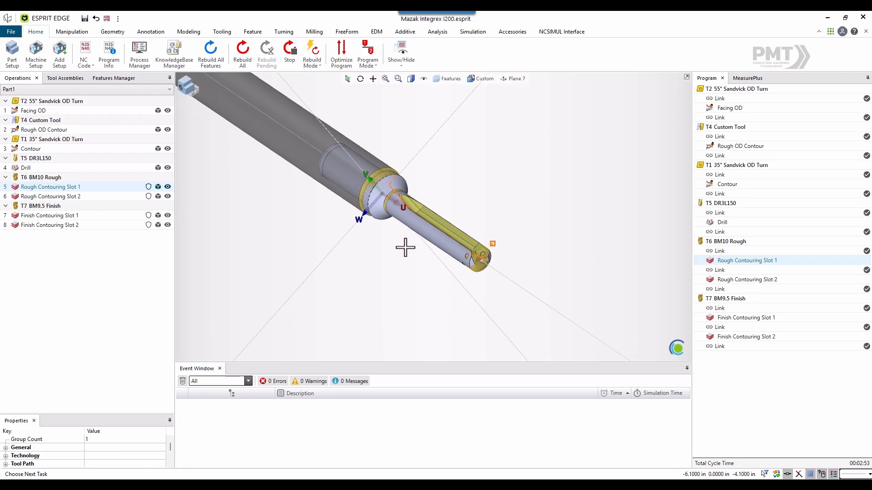
left_click(86, 197)
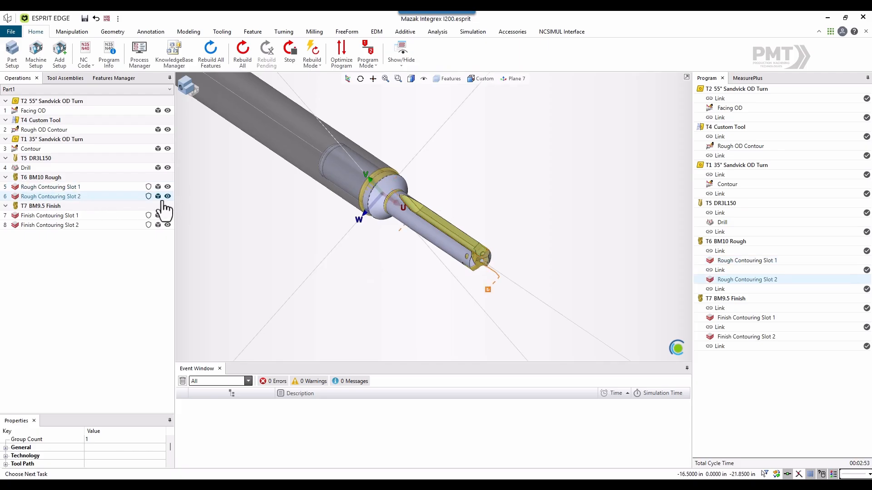
left_click(75, 215)
left_click(80, 225)
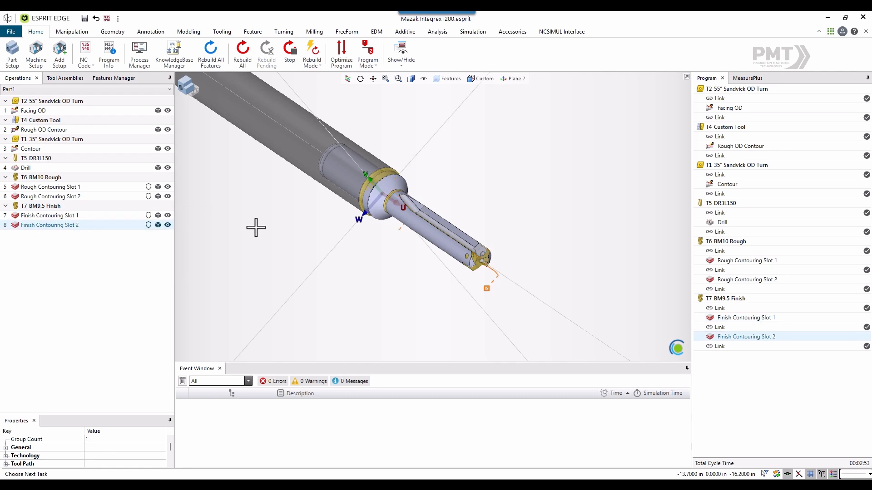
scroll(291, 251, "down", 1)
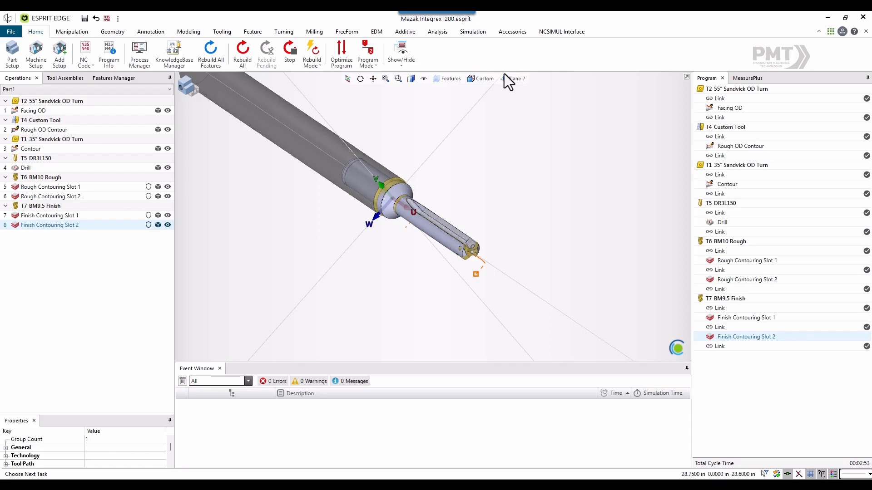
- Open the NCSIMUL interface for the Mazak Integrex I200 project and place its window over the model view
left_click(562, 34)
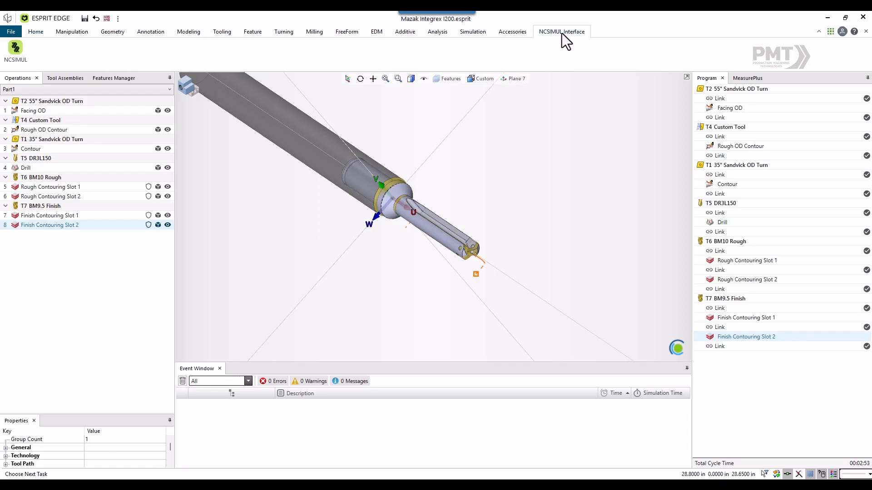
left_click(19, 53)
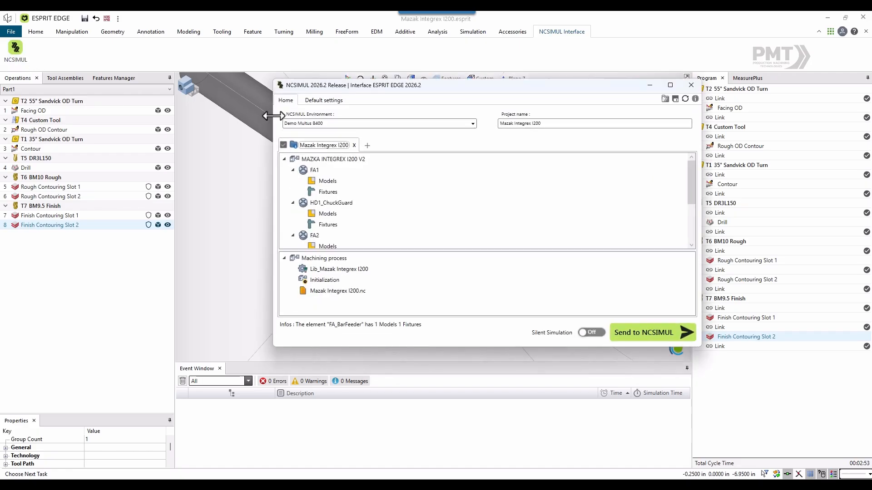
left_click_drag(410, 84, 362, 92)
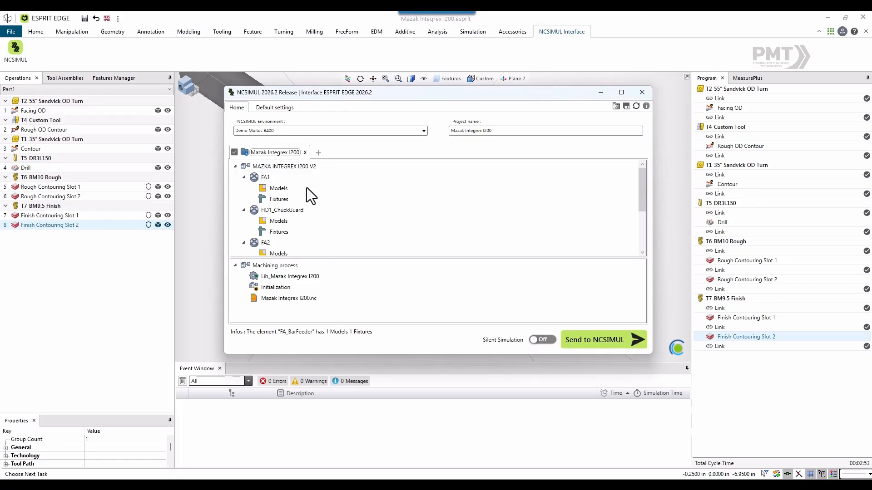
- View the machines that can be assigned to the project, leaving MAZKA INTEGREX I200 V2 selected
left_click(297, 167)
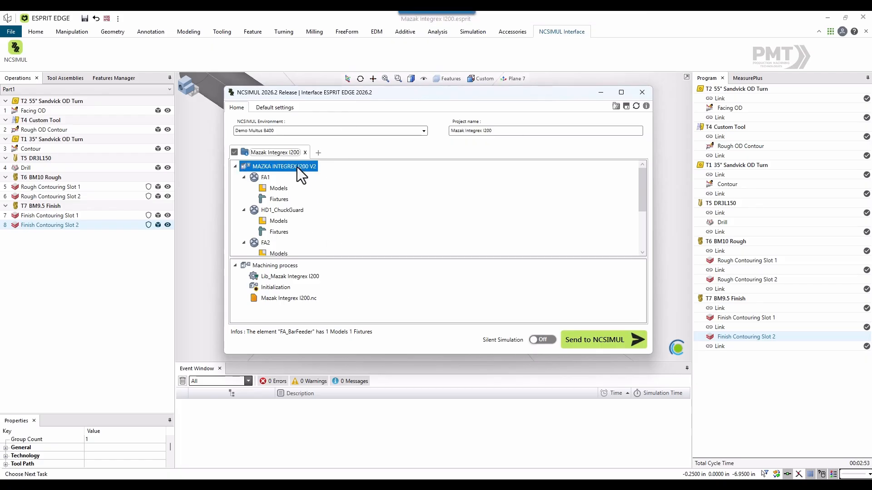
right_click(297, 167)
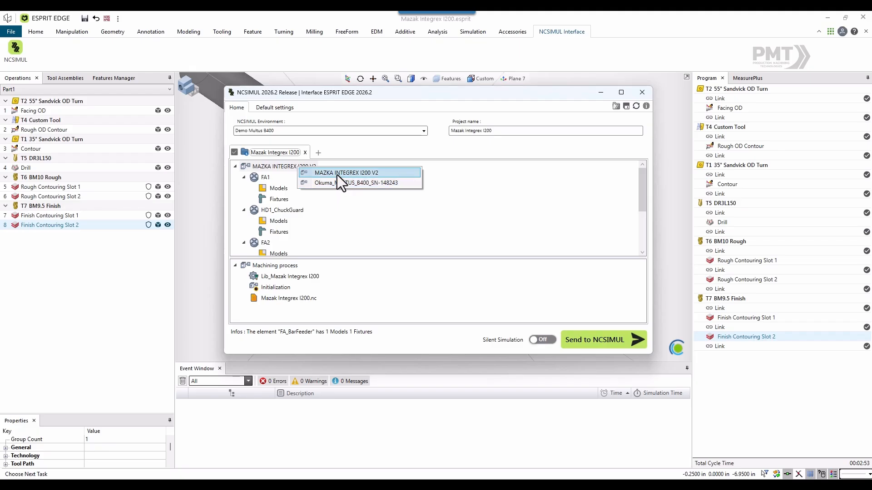
left_click(329, 217)
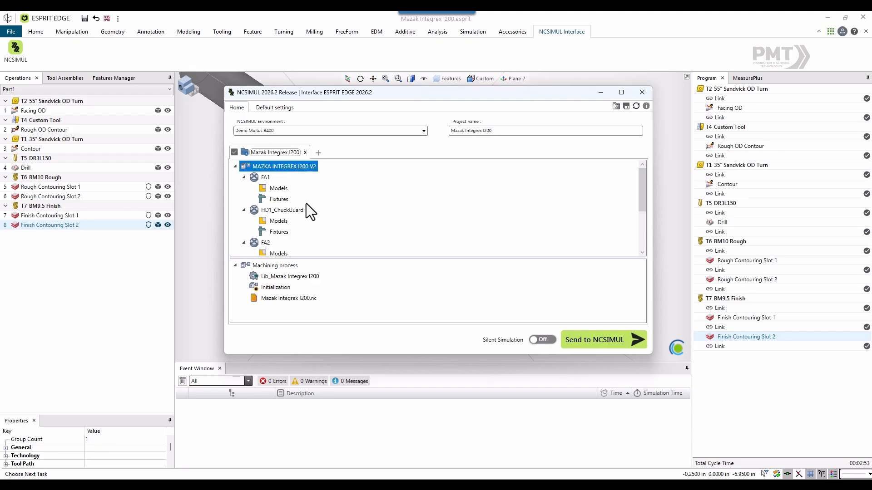
- Review the stocks and parts assigned to FA1's models and the fixture type options for its chuck, leaving Retractable selected
left_click(277, 189)
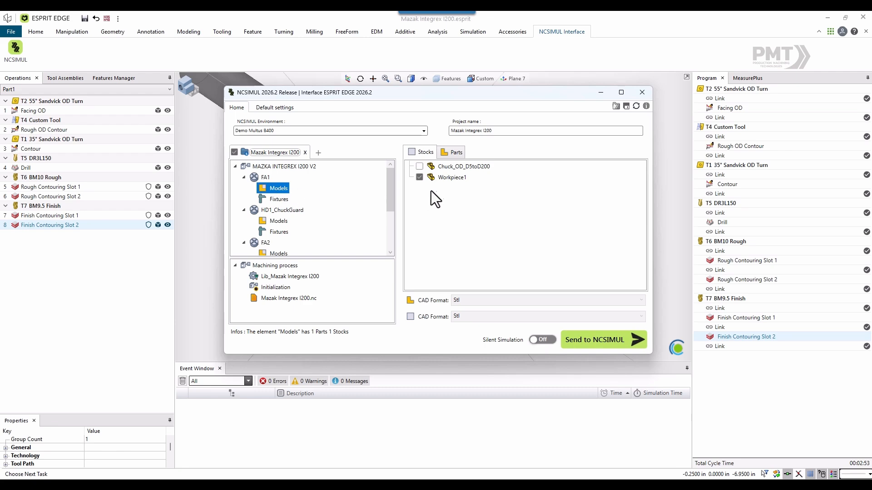
left_click(456, 154)
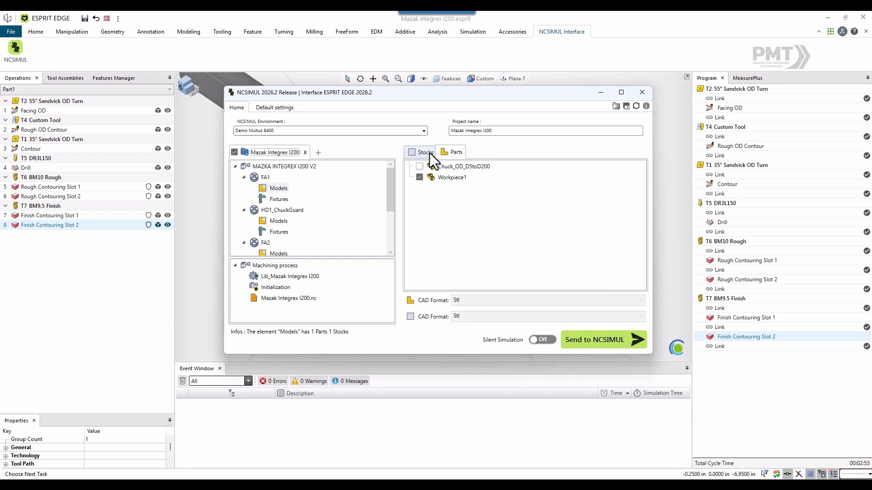
left_click(279, 199)
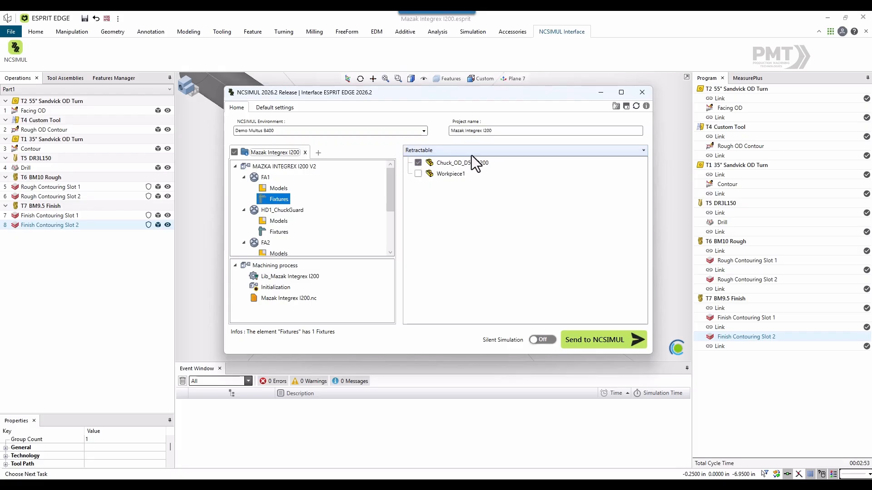
left_click(443, 154)
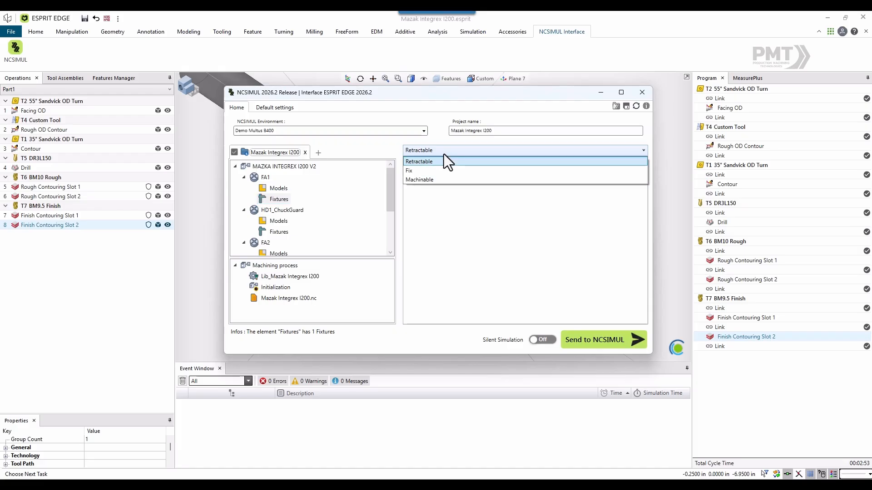
left_click(444, 154)
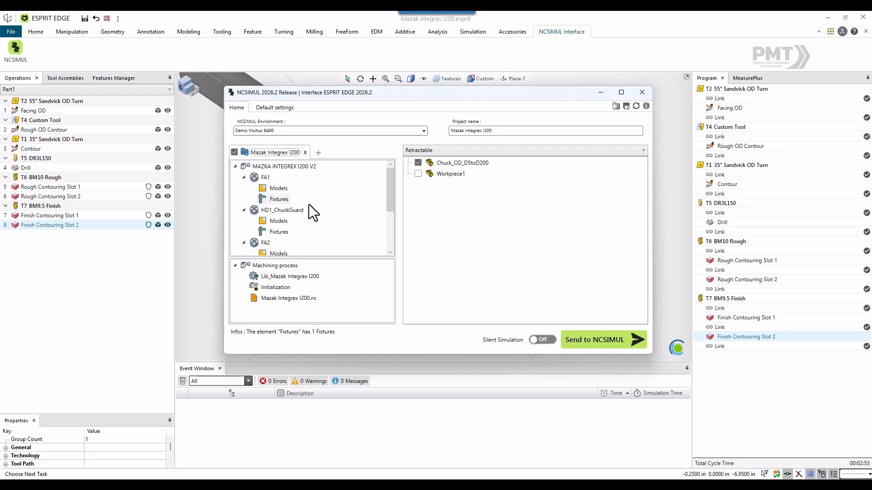
- Review the coordinate systems exported for the HD1_ChuckGuard and FA1 tables, leaving G54 selected for FA1
left_click(290, 210)
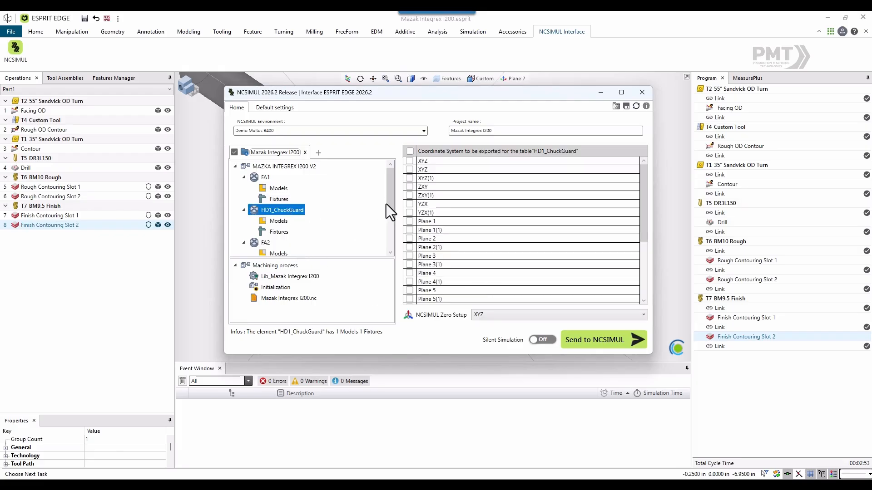
left_click_drag(389, 204, 388, 243)
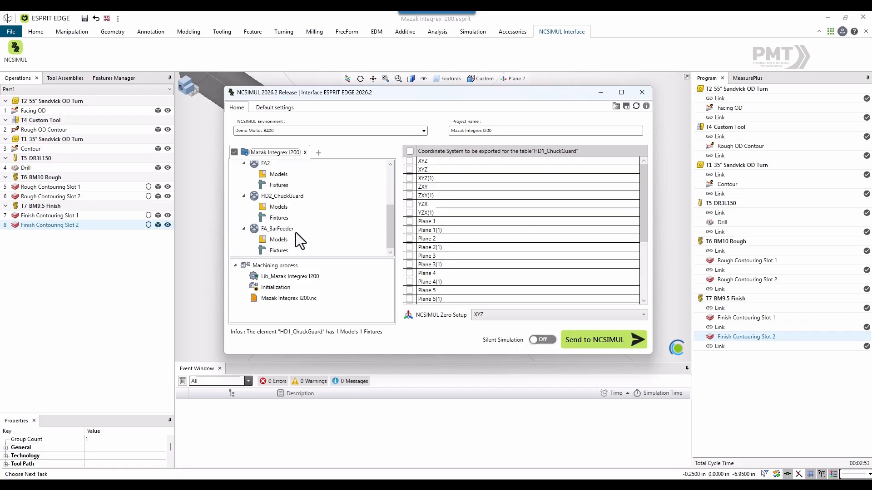
scroll(315, 219, "up", 3)
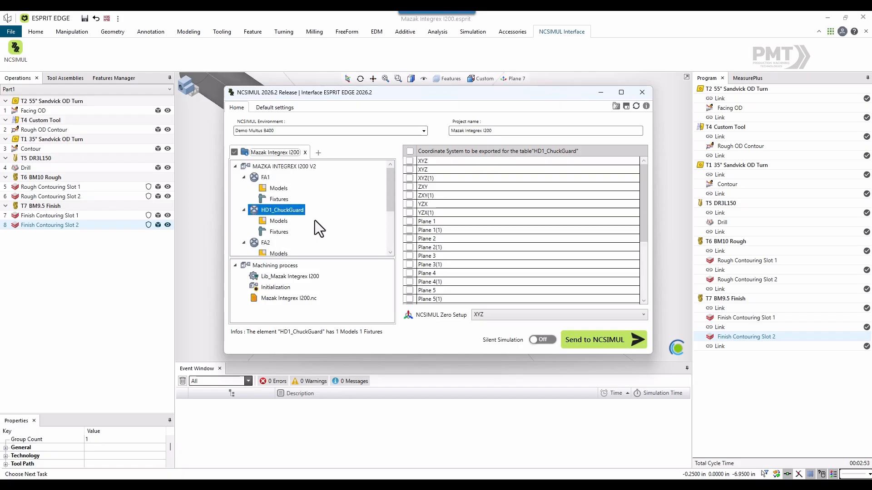
left_click(265, 178)
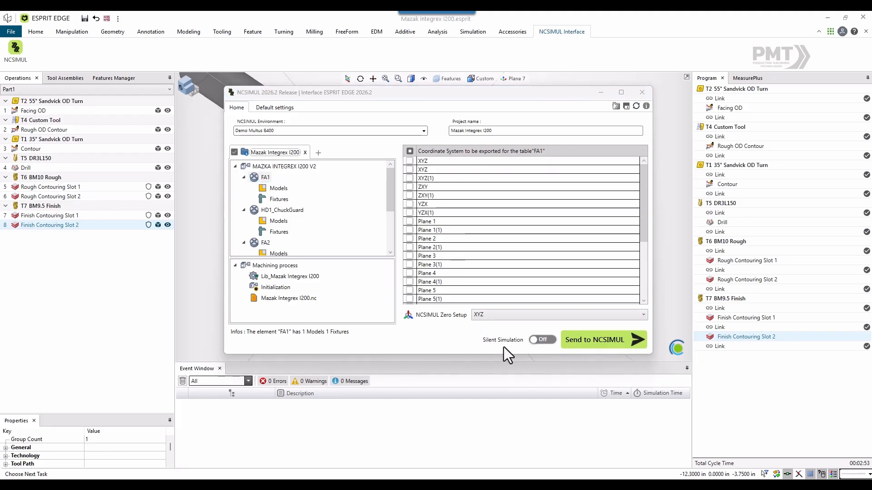
left_click_drag(644, 227, 639, 273)
left_click(422, 298)
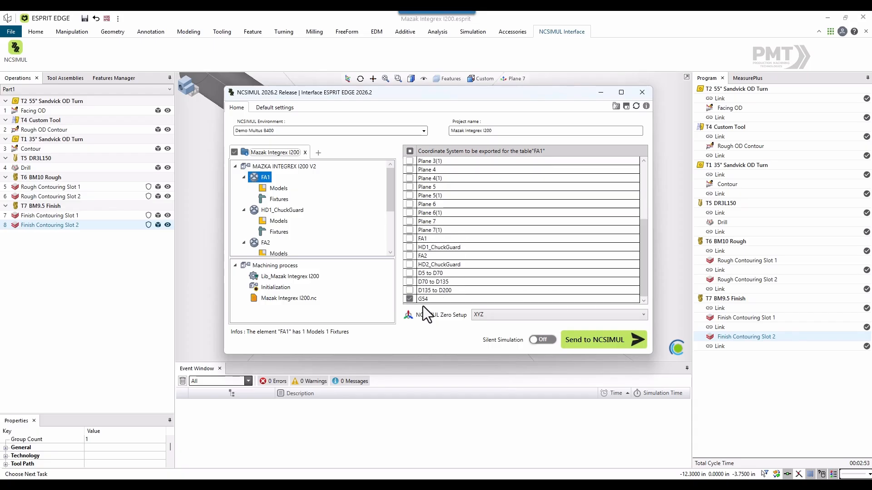
- Include tool 3, the M-40 Lead 80° Sandvick OD turning tool, in the Lib_Mazak Integrex I200 tool export
left_click(275, 264)
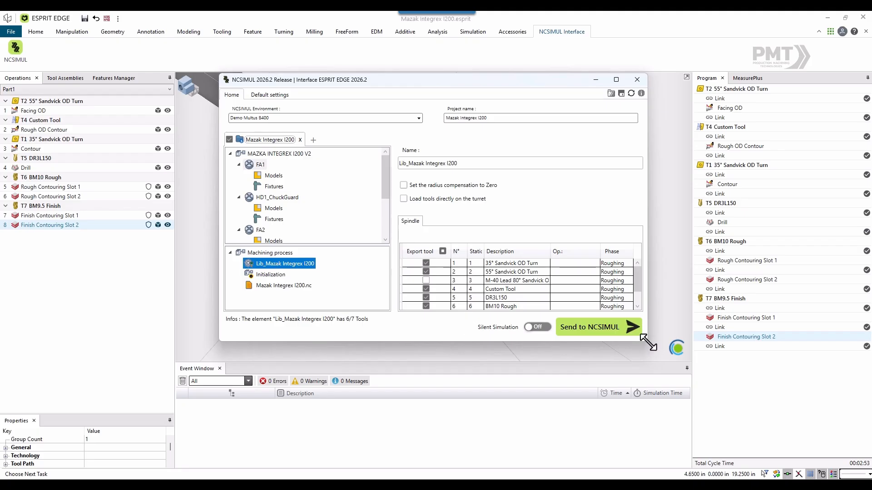
left_click_drag(646, 342, 683, 365)
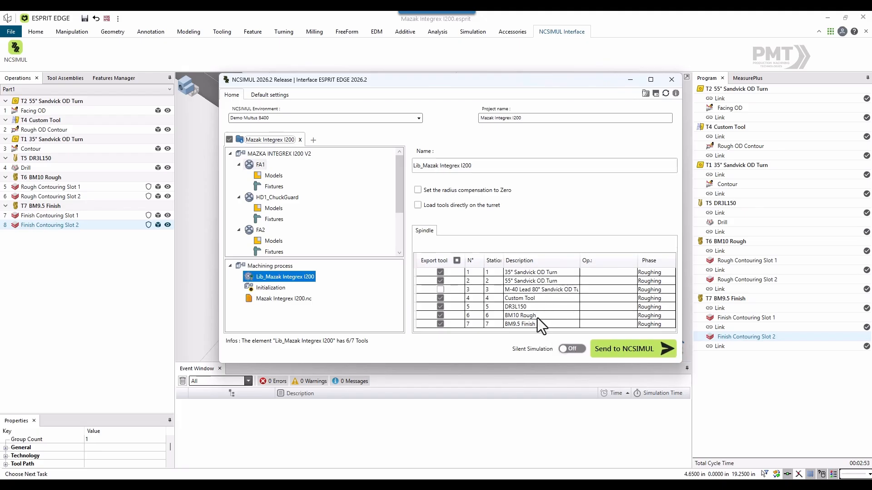
left_click(441, 291)
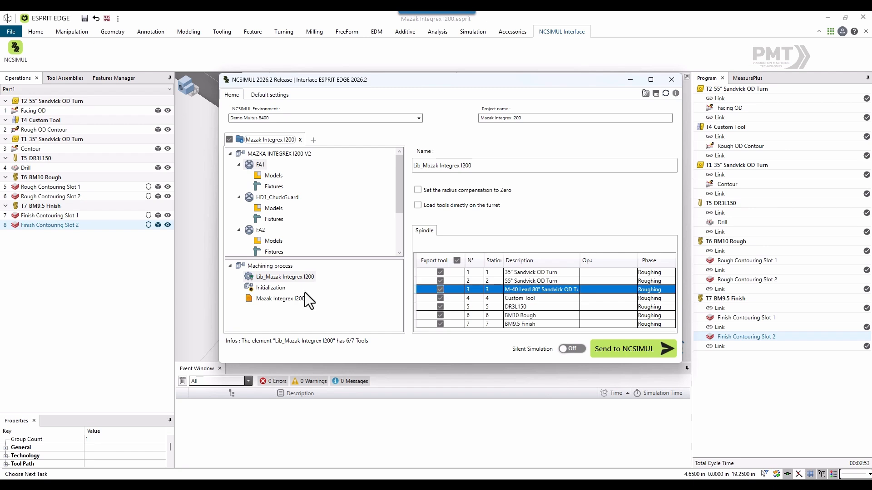
- Check the origin initialization and the NC file's post processor and output settings, and send the project to NCSIMUL
left_click(271, 288)
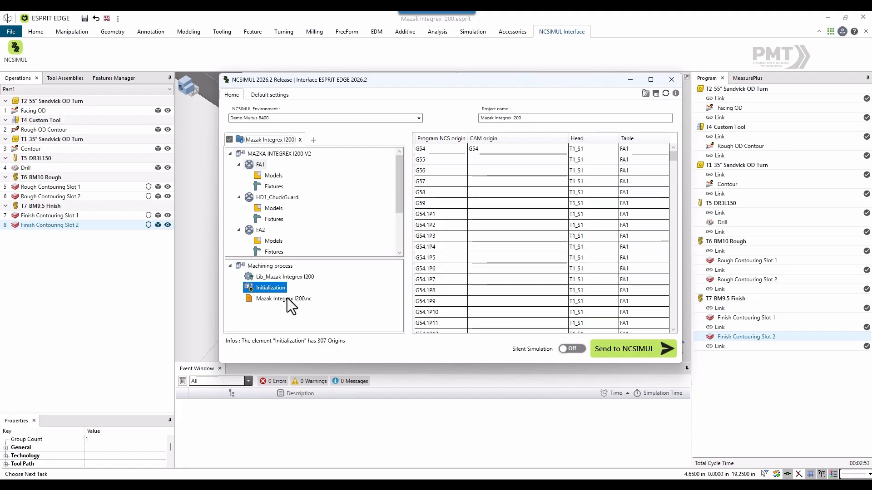
left_click(284, 299)
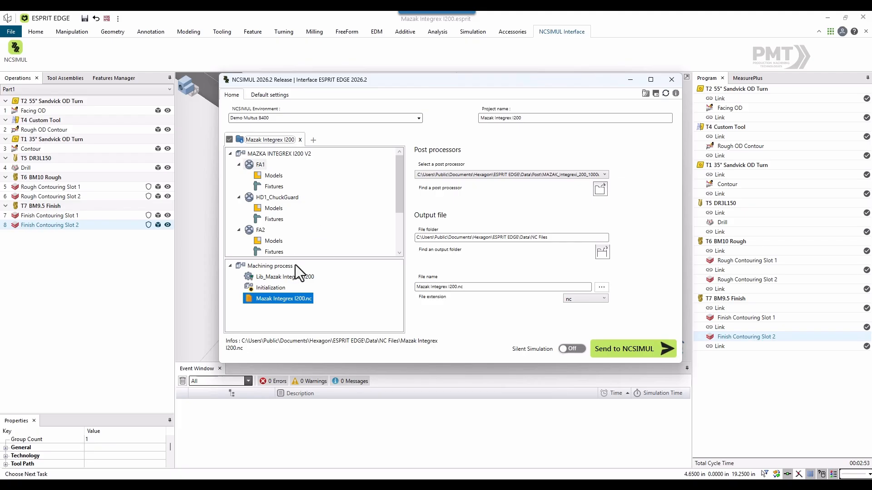
left_click(617, 350)
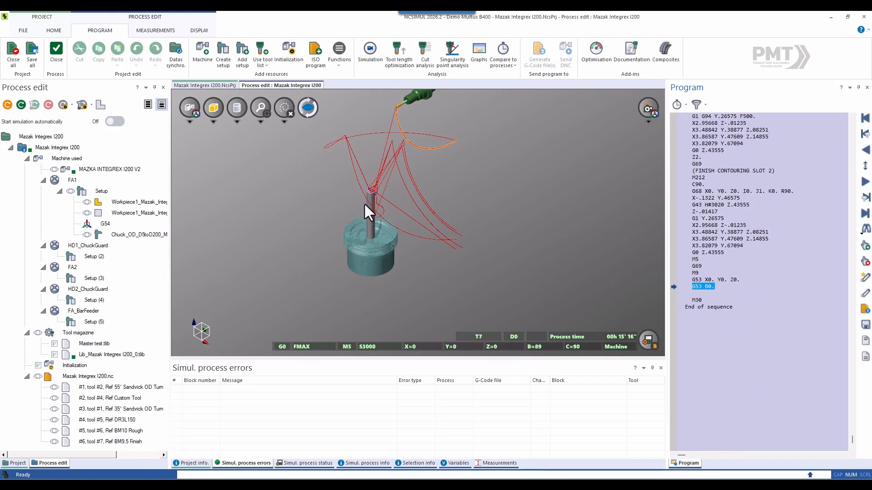
- Show the complete Mazak machine in the 3D view and frame the chuck, workpiece and milling spindle
scroll(359, 242, "up", 1)
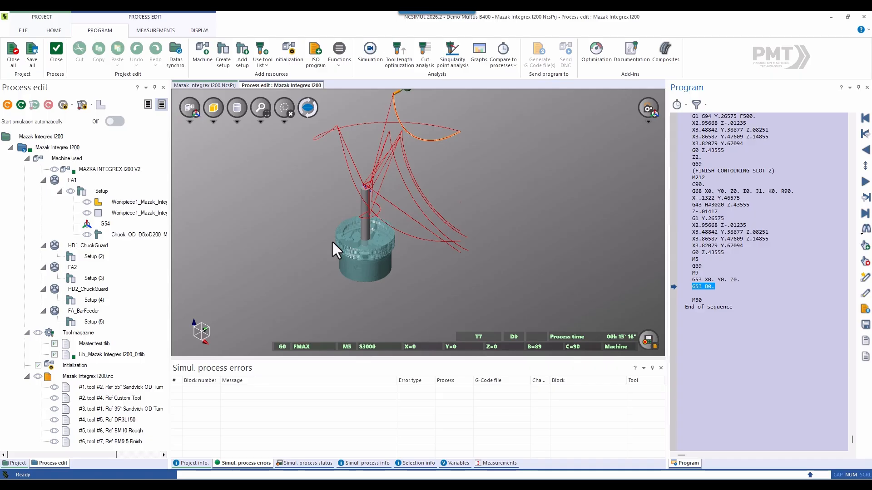
left_click(189, 107)
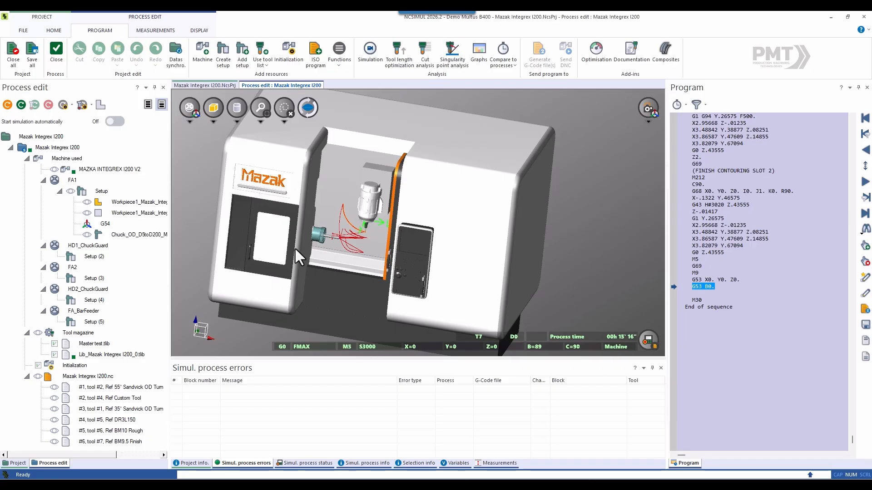
scroll(301, 230, "up", 5)
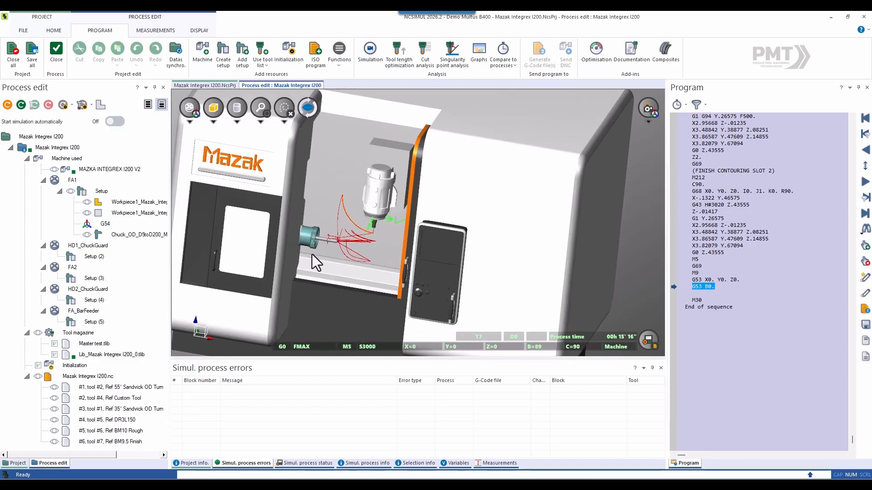
middle_click_drag(286, 250, 301, 258)
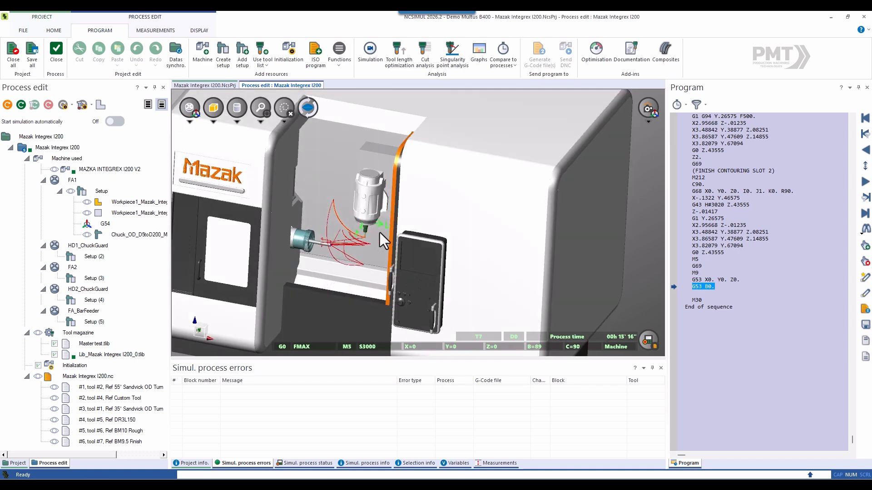
scroll(380, 232, "down", 2)
scroll(307, 228, "up", 2)
scroll(319, 237, "up", 2)
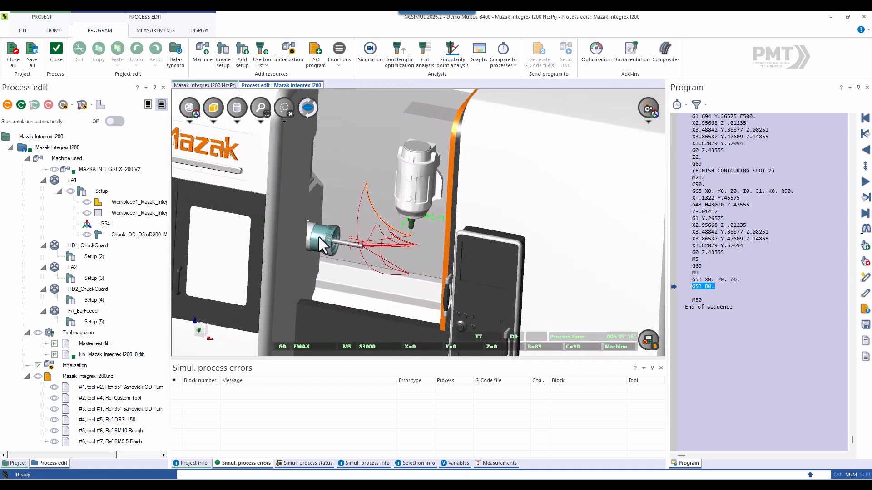
middle_click_drag(320, 239, 306, 247)
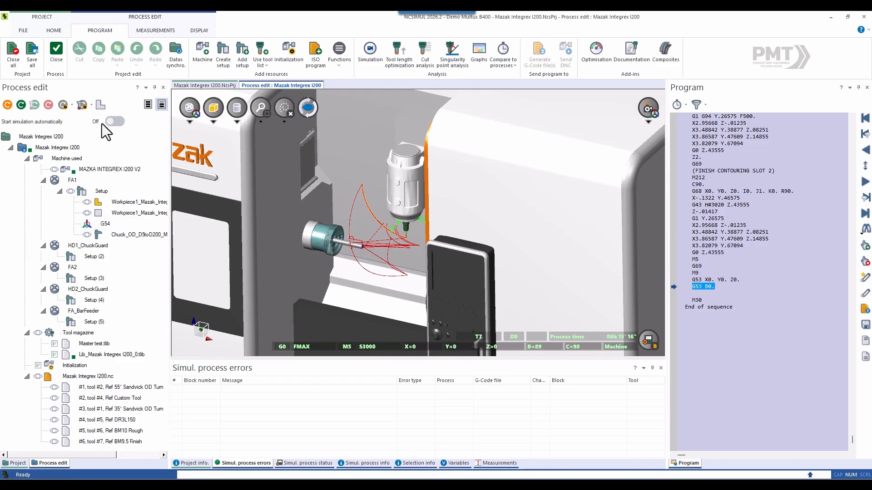
- Review the transferred machine, both Workpiece1 models, the chuck and the G54 origin in the process tree
left_click(90, 170)
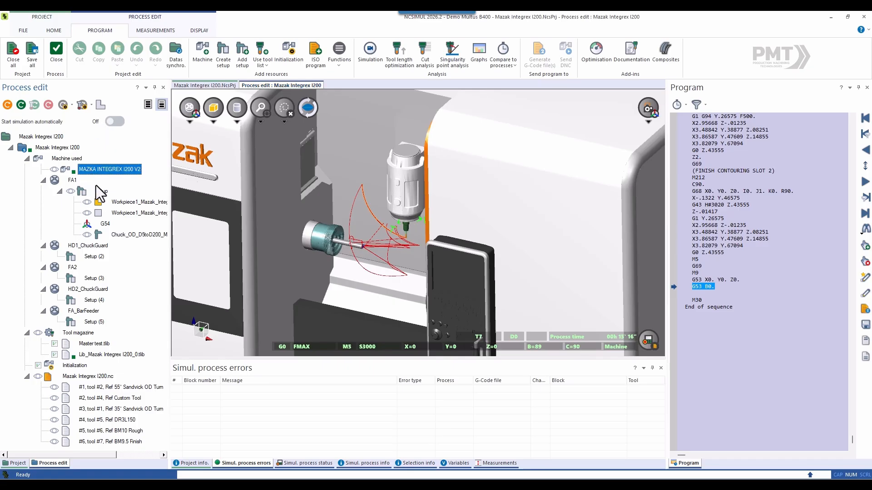
left_click(123, 203)
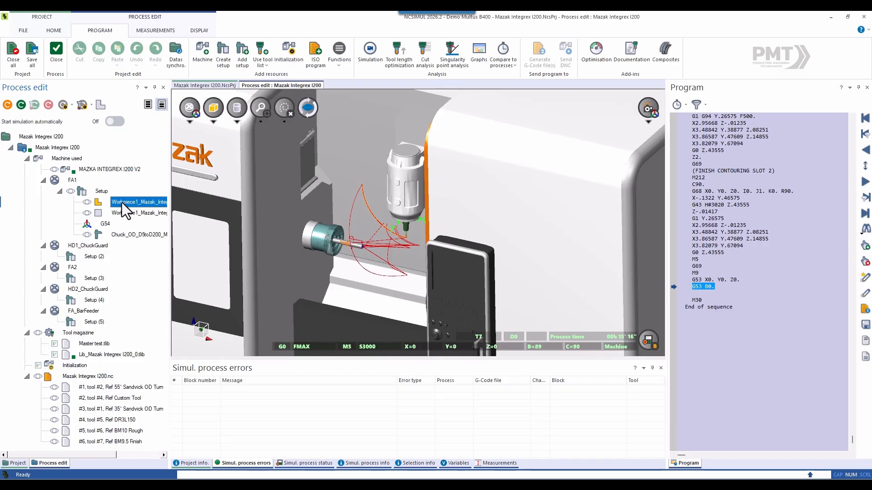
left_click(122, 212)
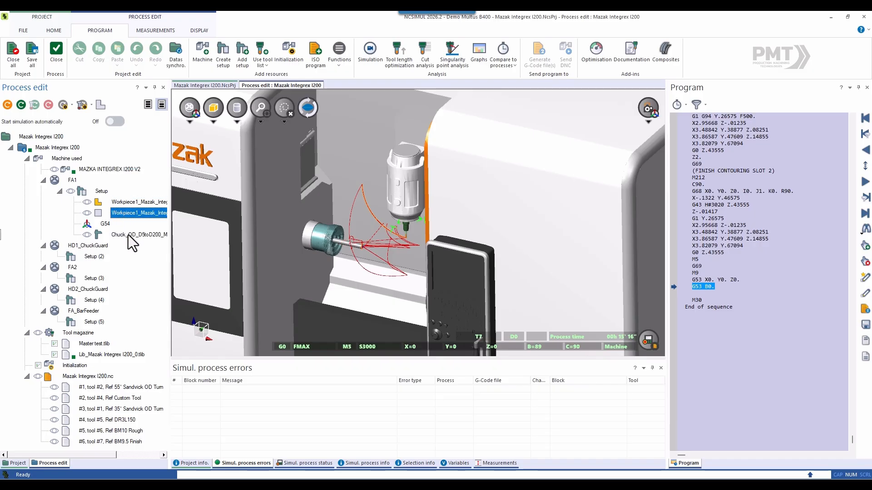
left_click(129, 234)
left_click(105, 224)
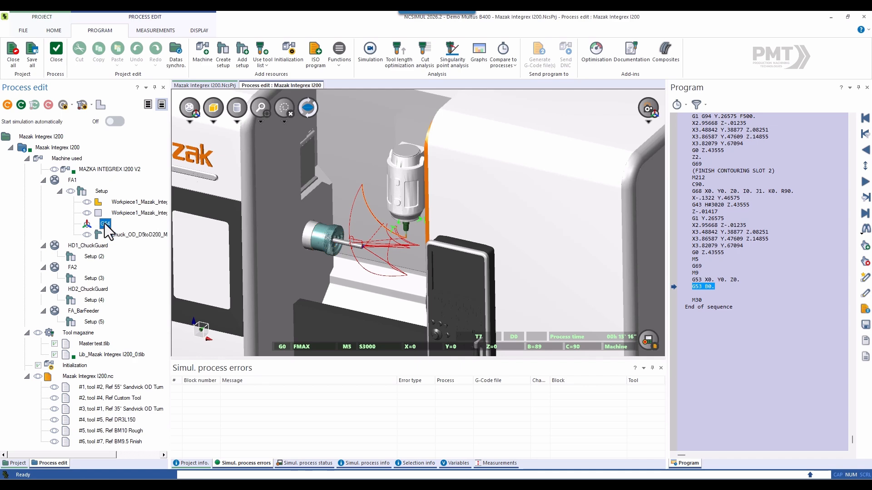
- Clear the displayed toolpath traces and return the simulation to the start of the program
left_click(281, 110)
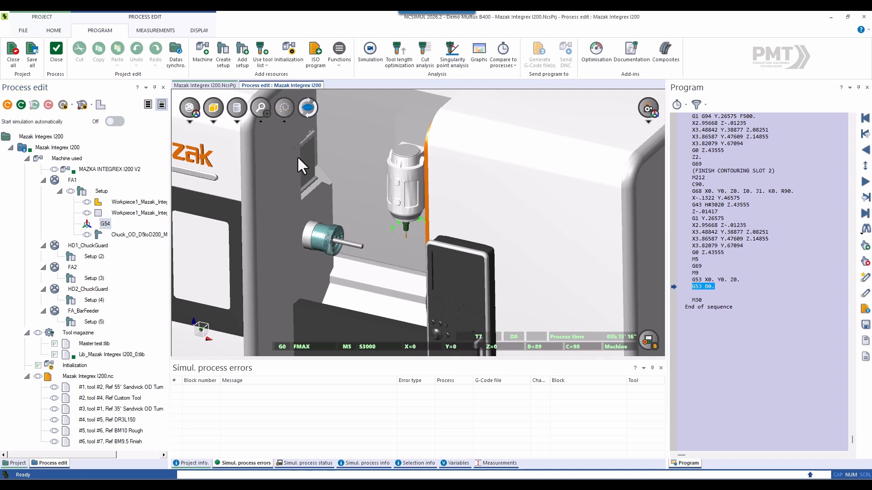
left_click(865, 119)
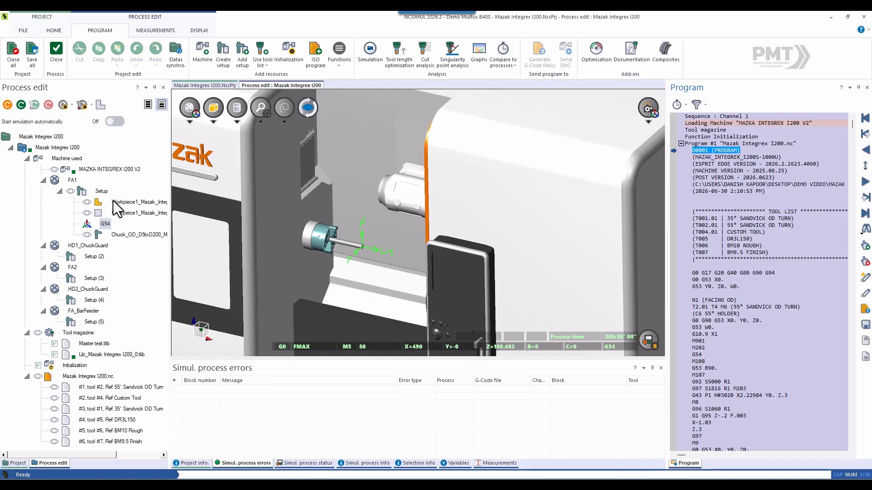
- Open the Lib_Mazak Integrex I200_0 tool library for editing and inspect the 3D model of tool 2, the 55° turning tool
left_click(95, 355)
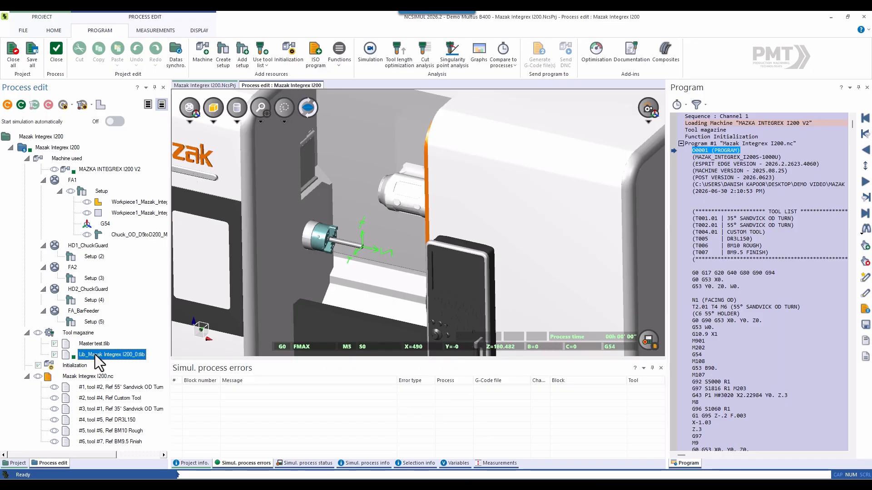
right_click(94, 355)
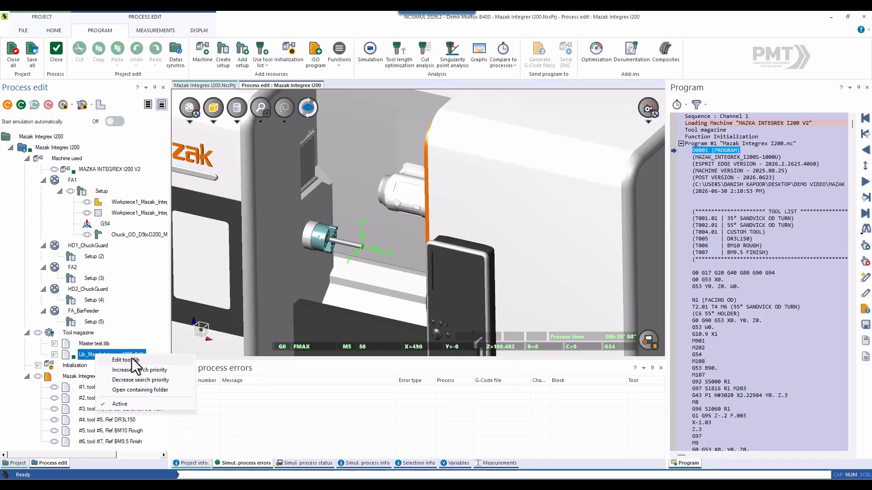
left_click(132, 358)
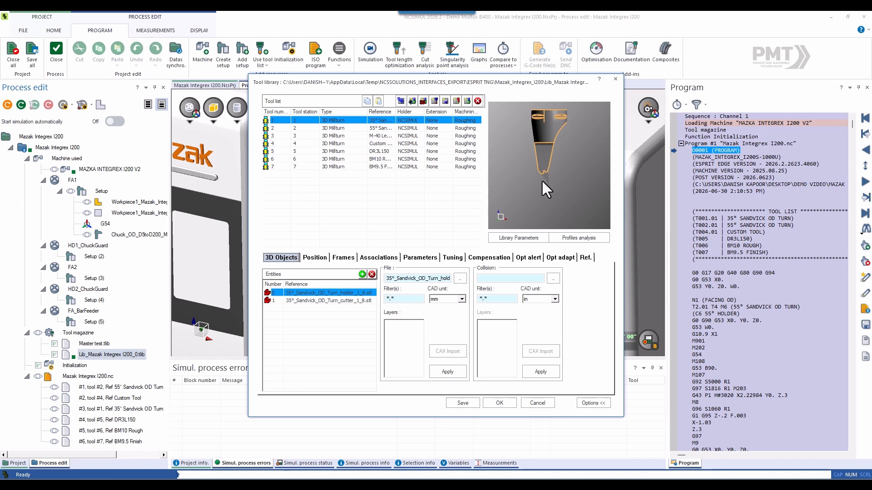
left_click(338, 128)
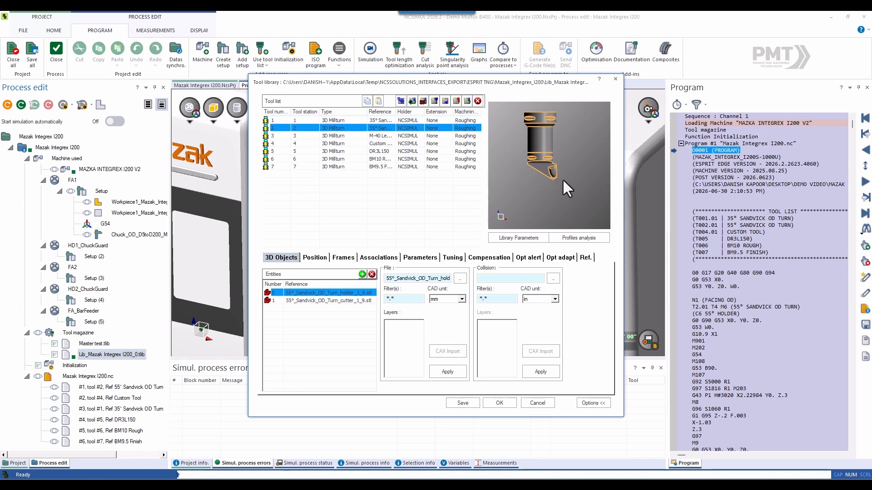
scroll(560, 179, "up", 1)
middle_click_drag(550, 180, 560, 139)
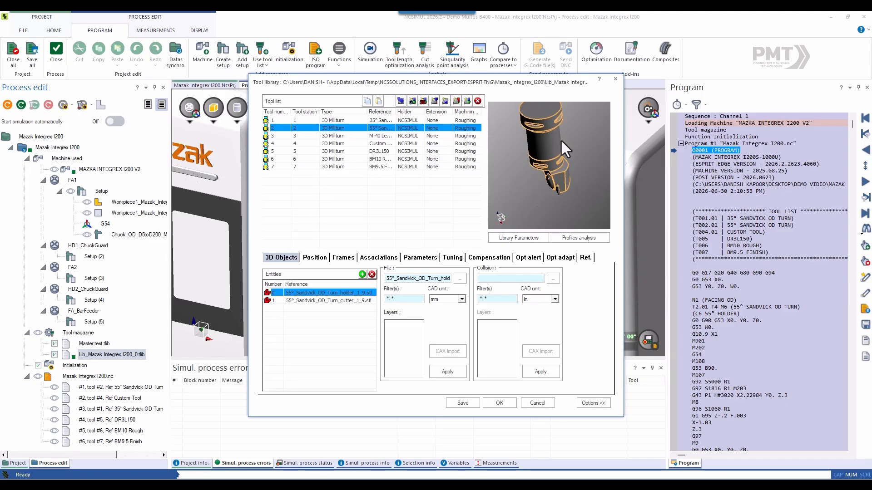
- Inspect the 3D models of tools 4 to 7, from Custom Tool to BM9.5 Finish, and close the tool library
left_click(332, 143)
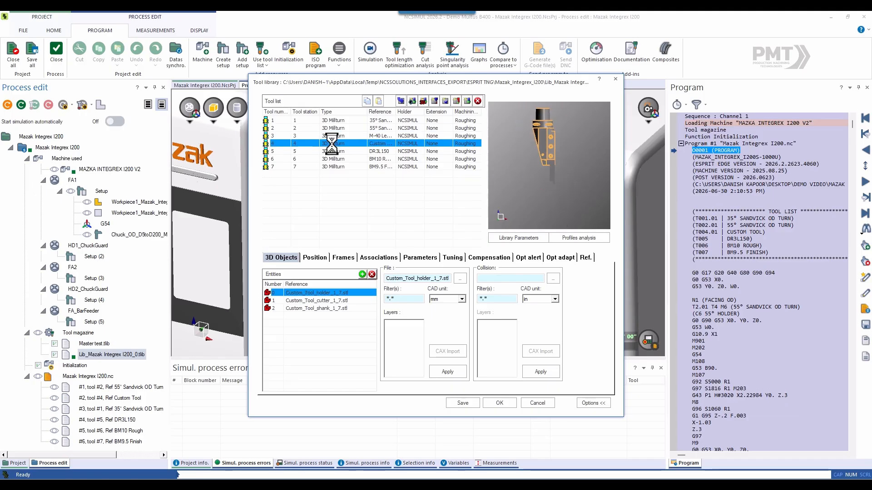
middle_click_drag(561, 170, 522, 171)
scroll(555, 177, "up", 5)
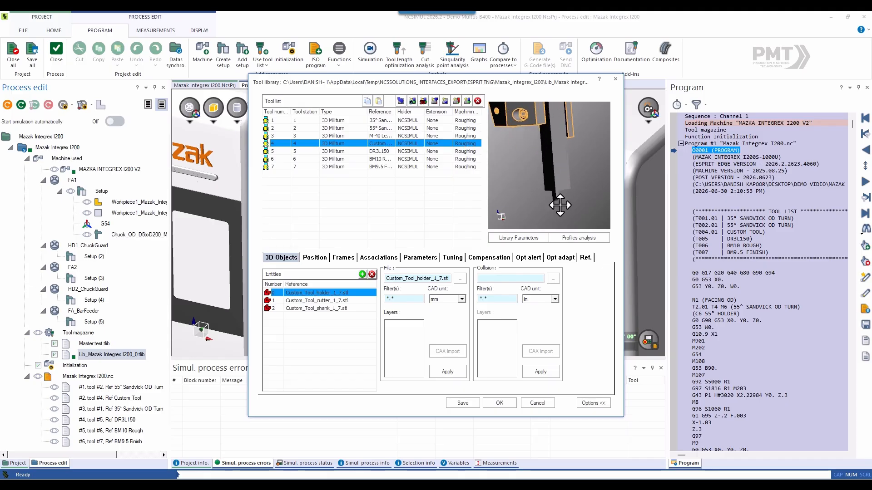
scroll(557, 203, "down", 4)
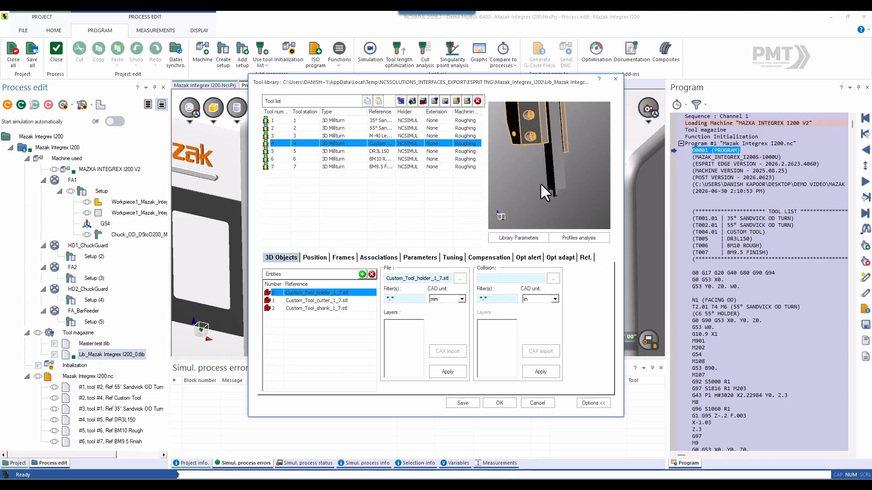
left_click(339, 159)
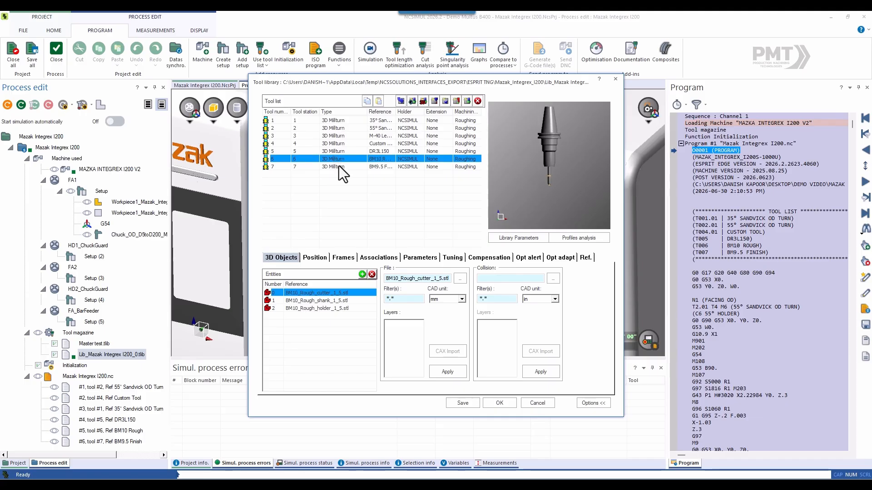
left_click(339, 167)
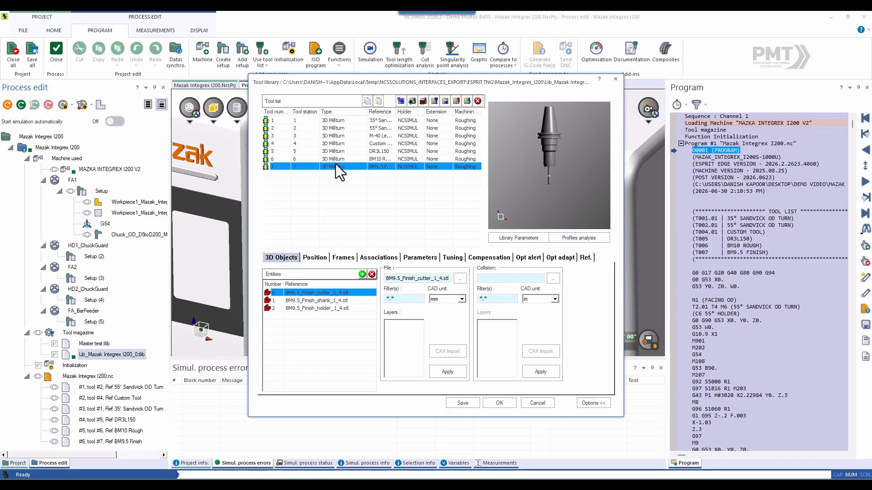
left_click(615, 79)
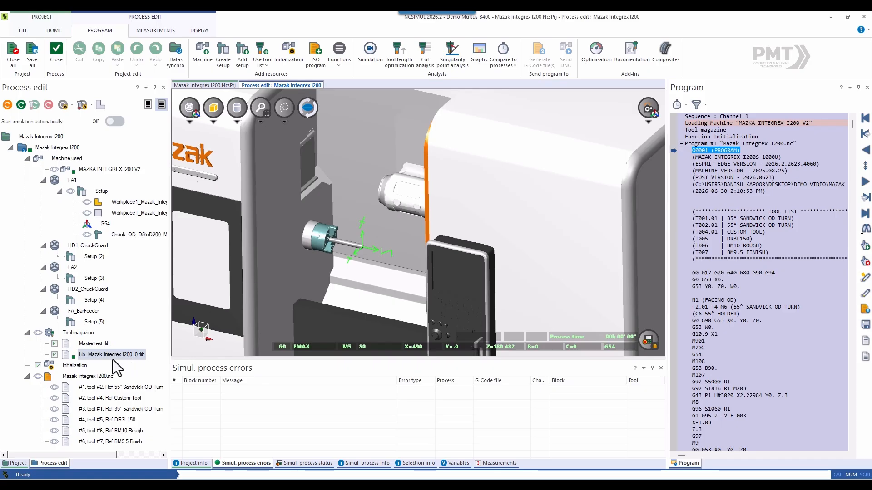
scroll(95, 381, "right", 2)
scroll(92, 381, "left", 1)
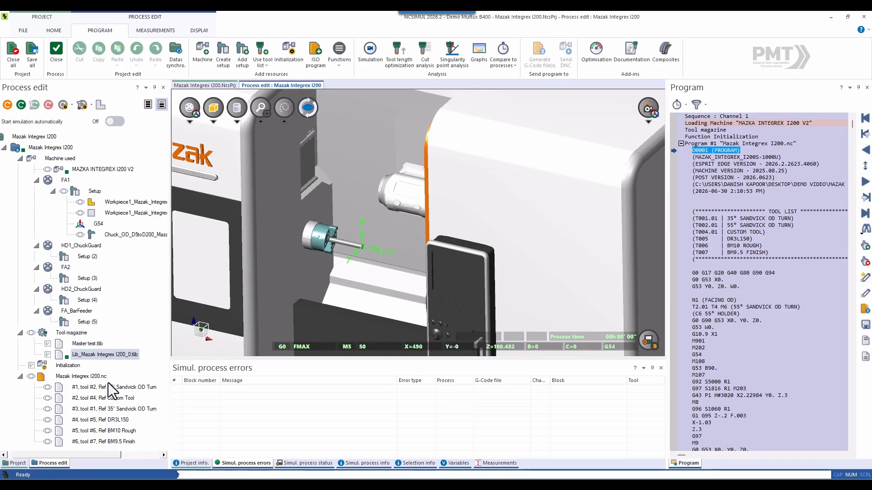
- Review the Mazak Integrex I200.nc program and its first two tool sequences, 55° Sandvick OD Turn and Custom Tool
left_click(85, 377)
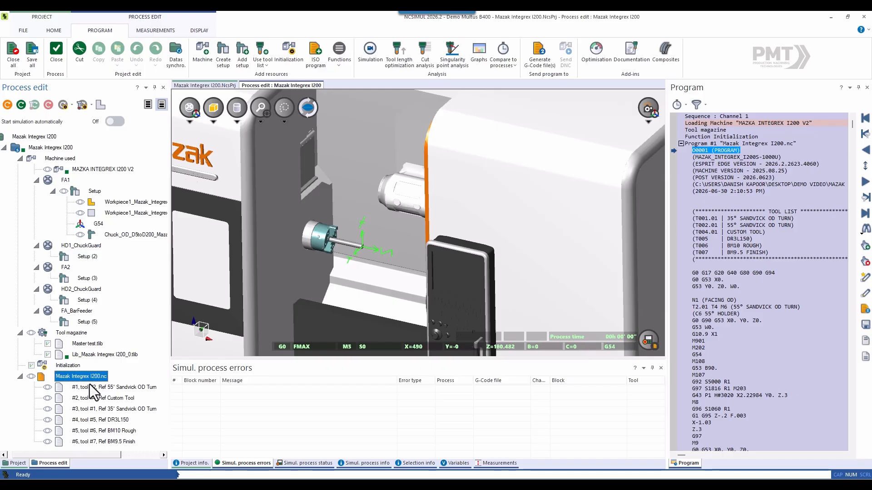
left_click(89, 388)
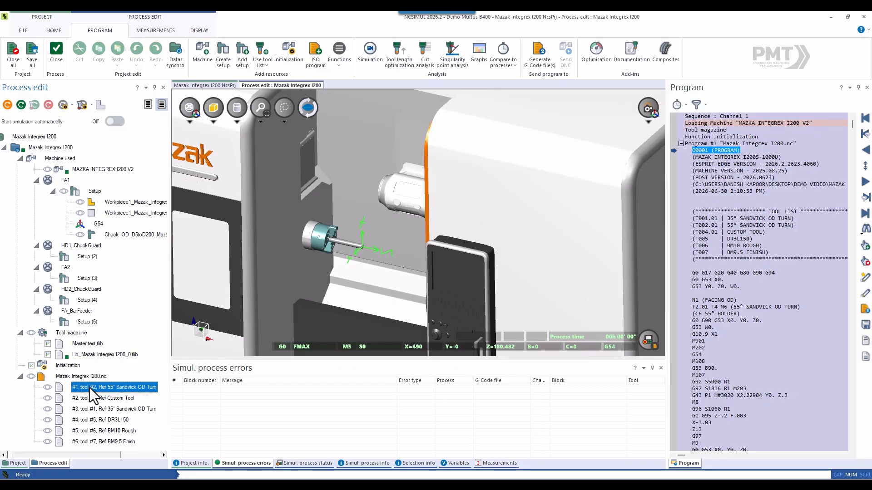
left_click(89, 397)
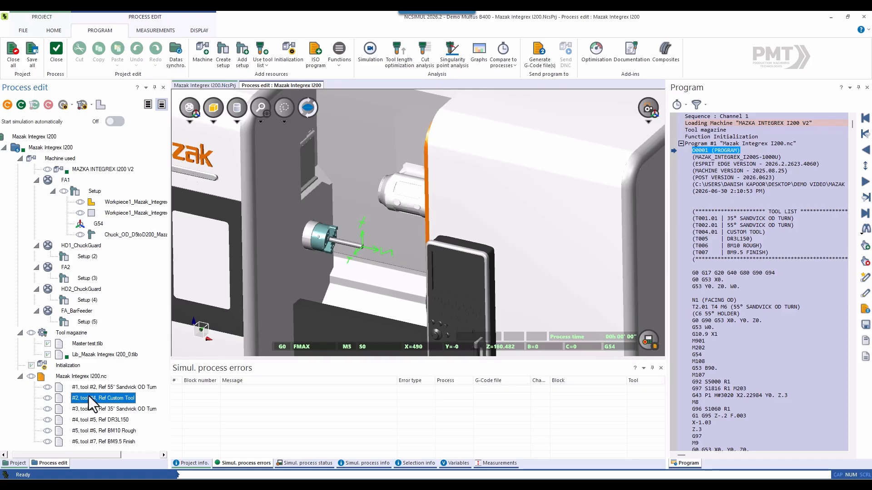
- Open the simulation, set the display speed to a real time of 0.511 seconds, and run it continuously
scroll(292, 240, "down", 2)
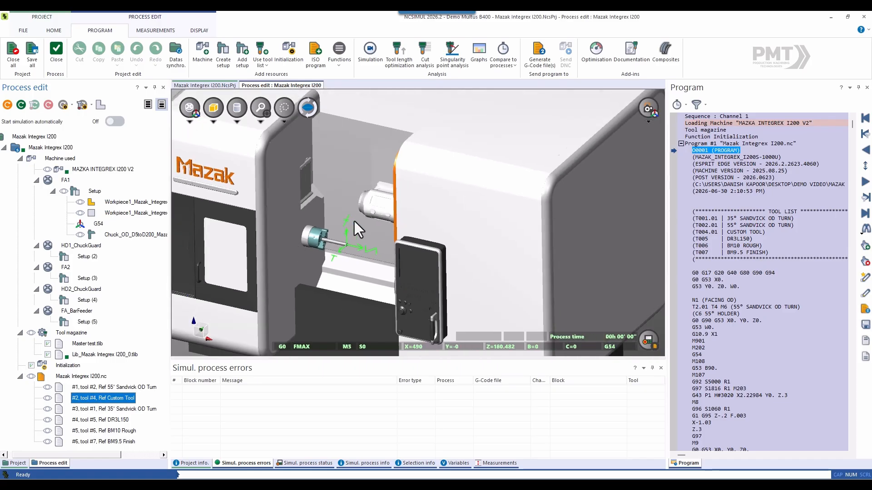
scroll(331, 208, "up", 2)
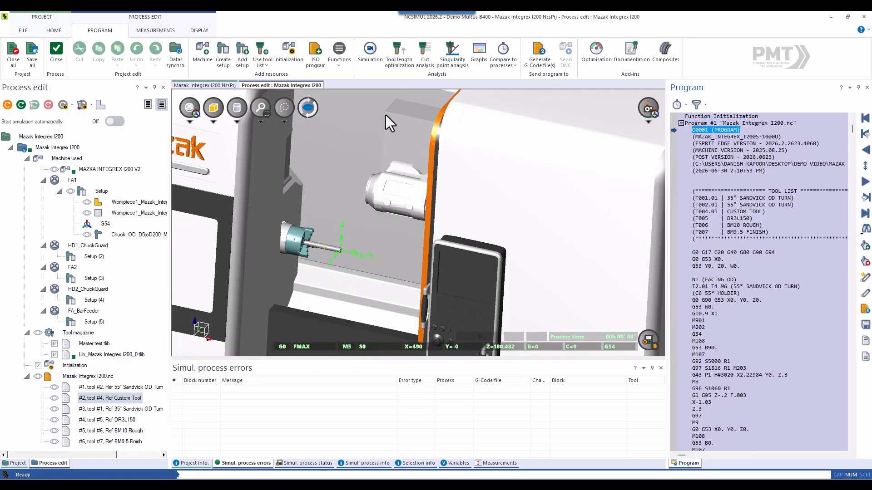
left_click(372, 57)
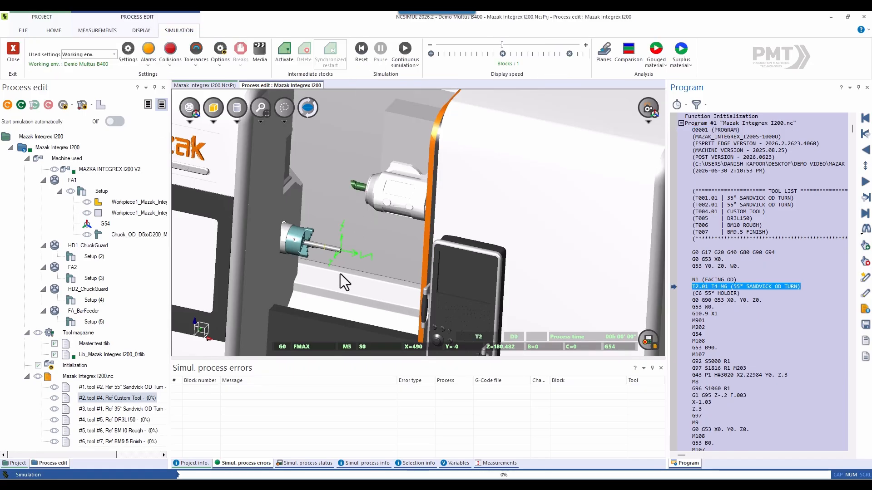
scroll(340, 274, "up", 2)
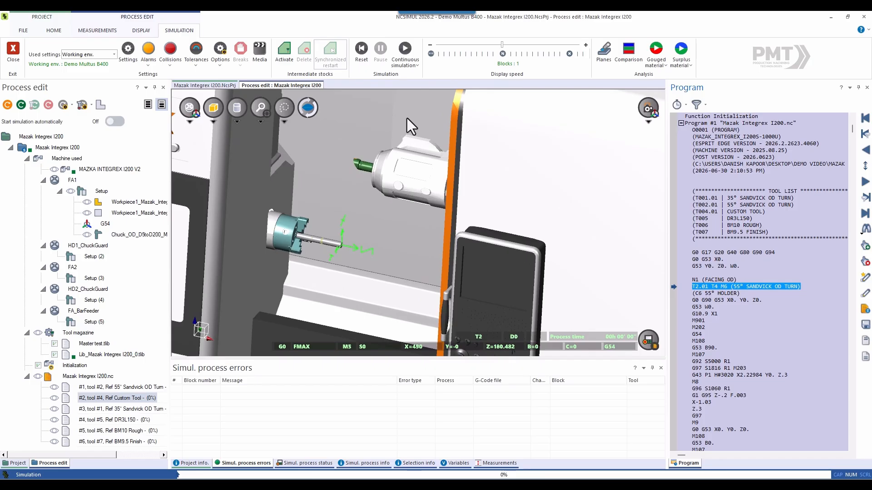
left_click(462, 44)
left_click(447, 45)
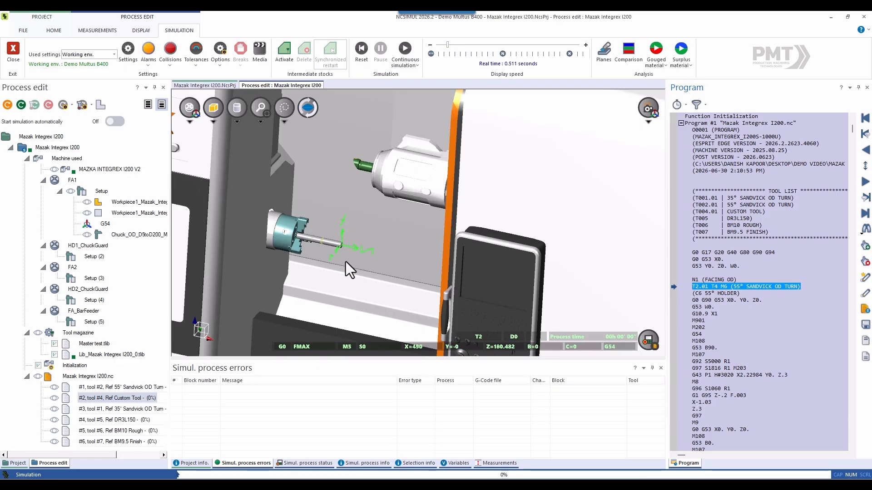
left_click(405, 48)
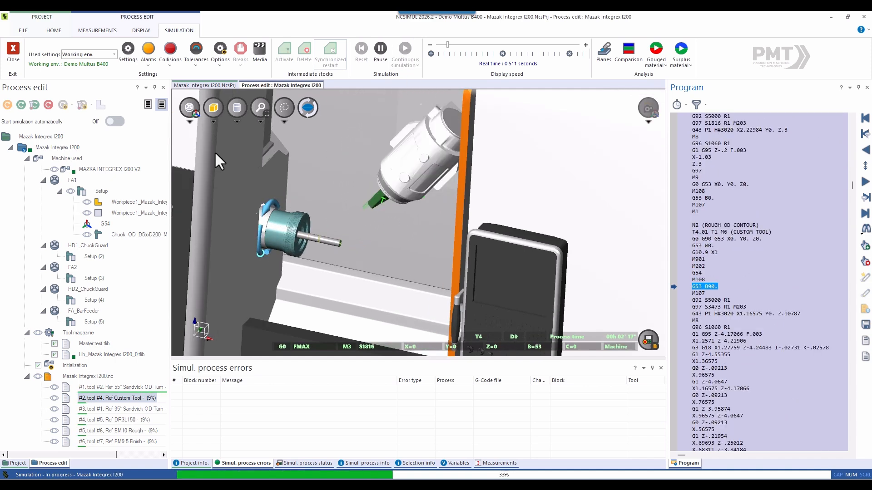
- Watch the machining to the end of the program in an added Machine/Part view, and close that extra view
left_click(189, 122)
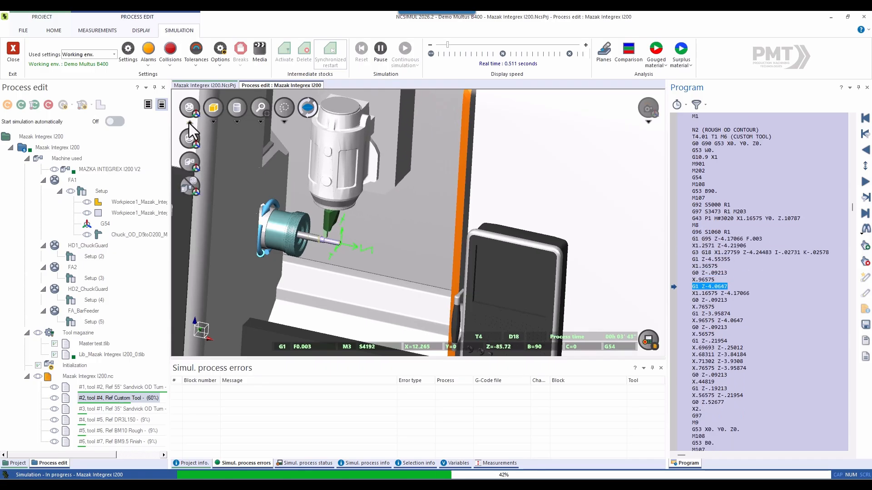
left_click(188, 184)
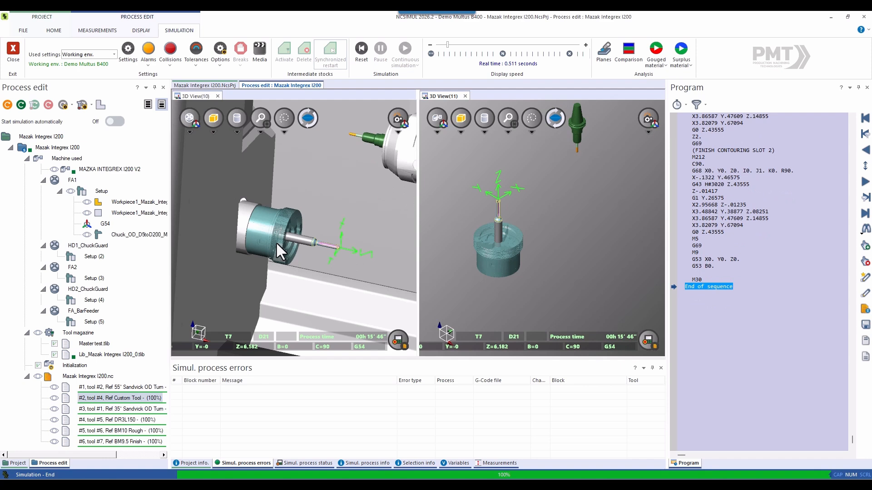
scroll(276, 242, "down", 2)
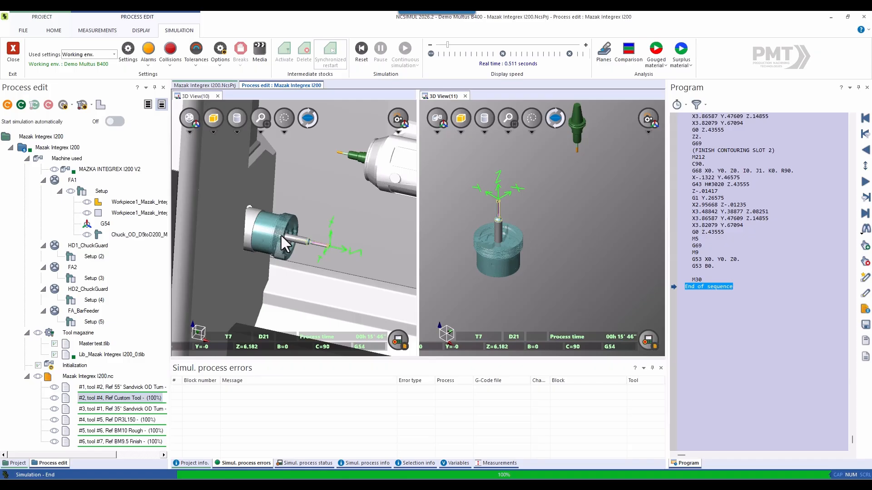
left_click(465, 97)
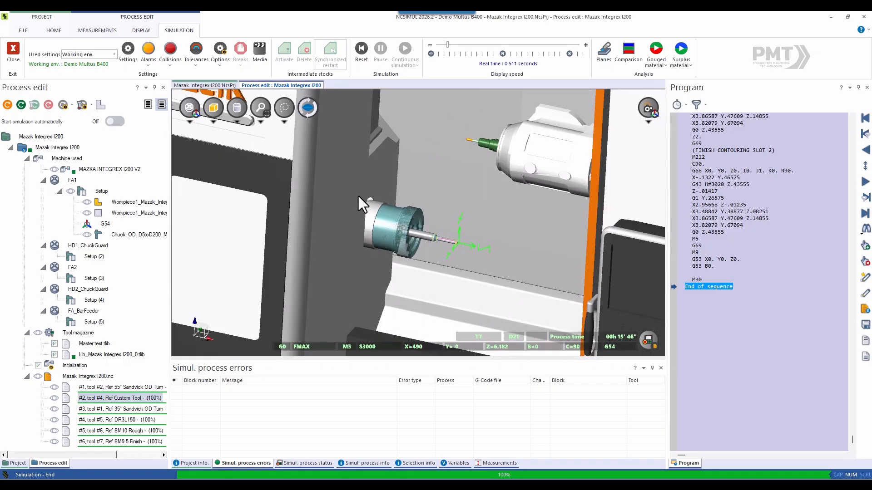
scroll(324, 228, "down", 1)
scroll(404, 247, "down", 1)
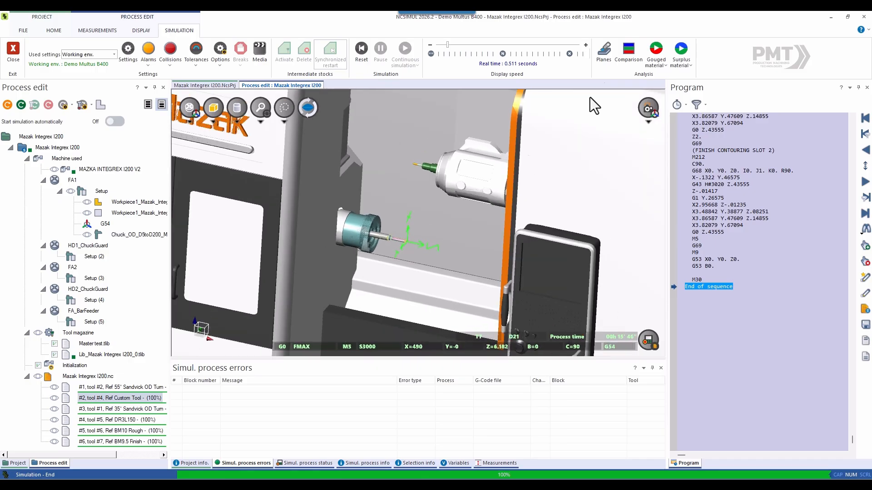
- Run a comparison of the machined part and examine the surplus and gouged material on the stepped shaft, its slot and its tip
left_click(625, 60)
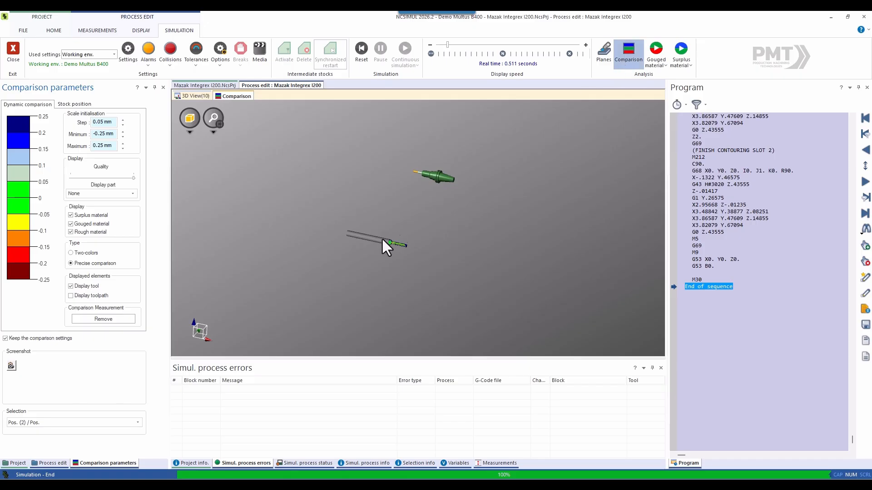
scroll(399, 242, "up", 3)
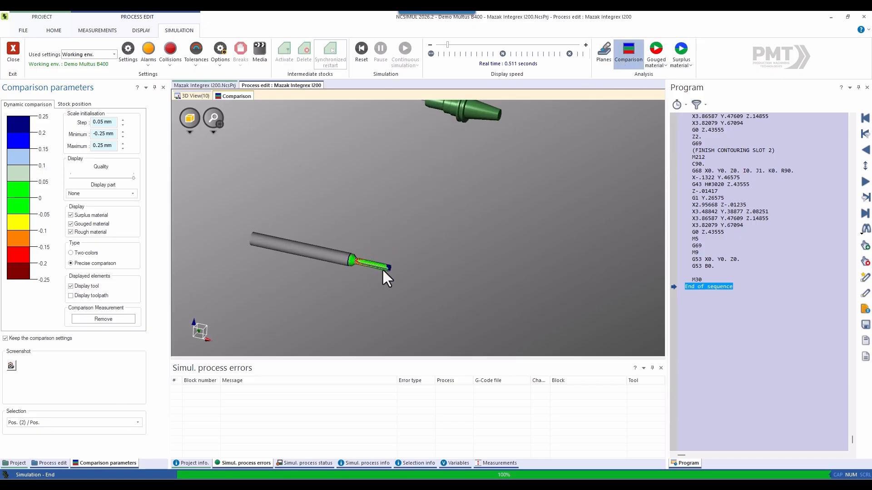
middle_click_drag(380, 247, 365, 258)
scroll(369, 280, "up", 6)
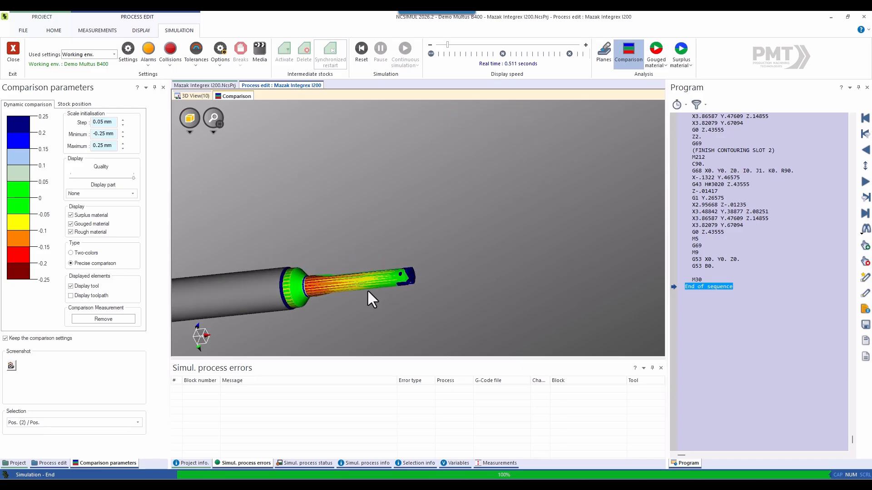
middle_click_drag(368, 314, 320, 247)
middle_click_drag(402, 317, 427, 289)
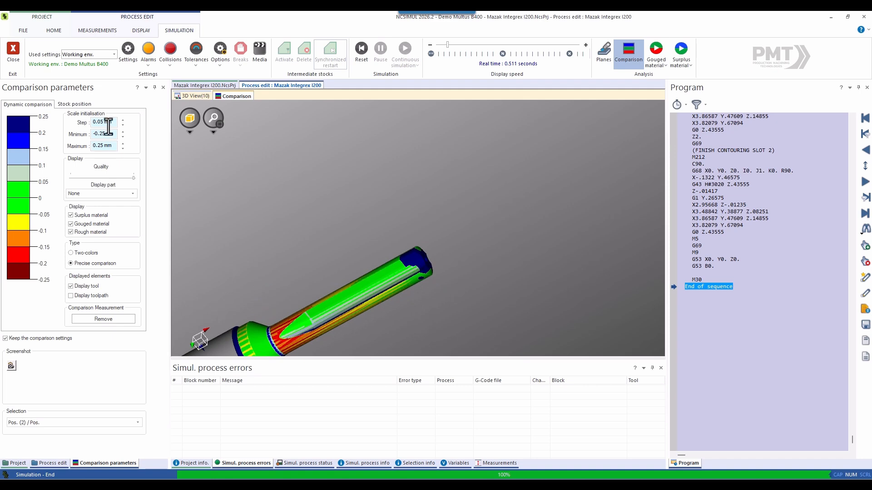
scroll(363, 256, "down", 3)
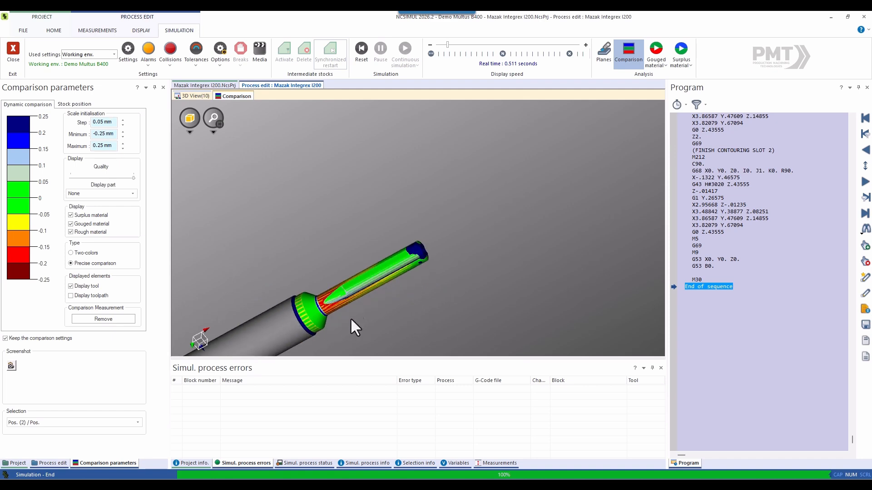
scroll(293, 341, "up", 3)
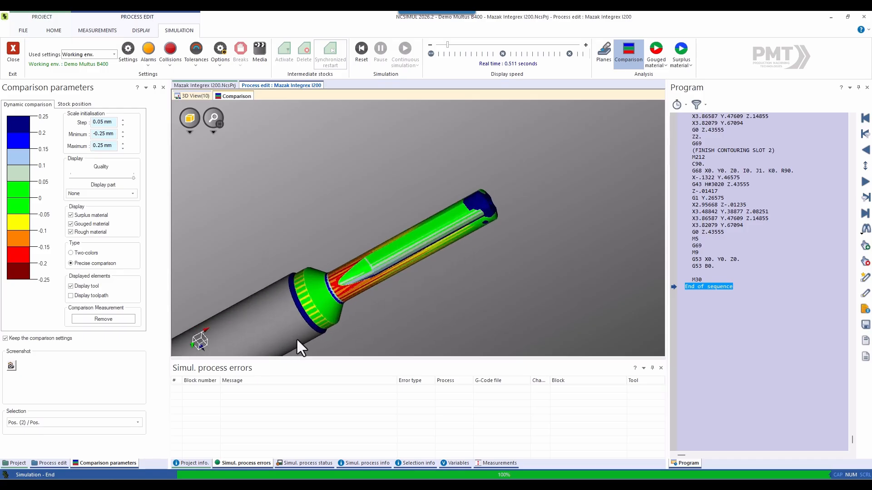